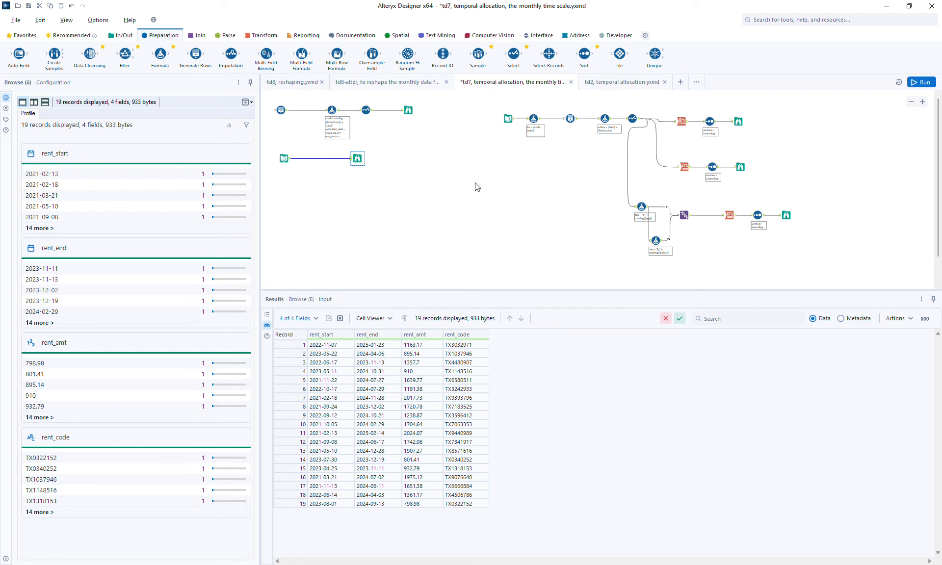
# - Compare the yearly contract input and its three browse outputs with the monthly rent data
pyautogui.click(508, 119)
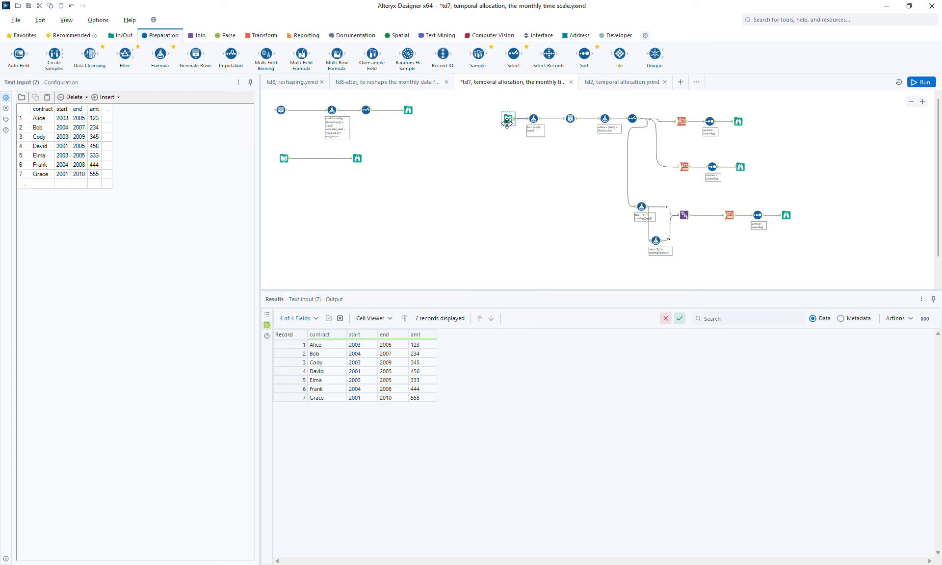
pyautogui.click(357, 158)
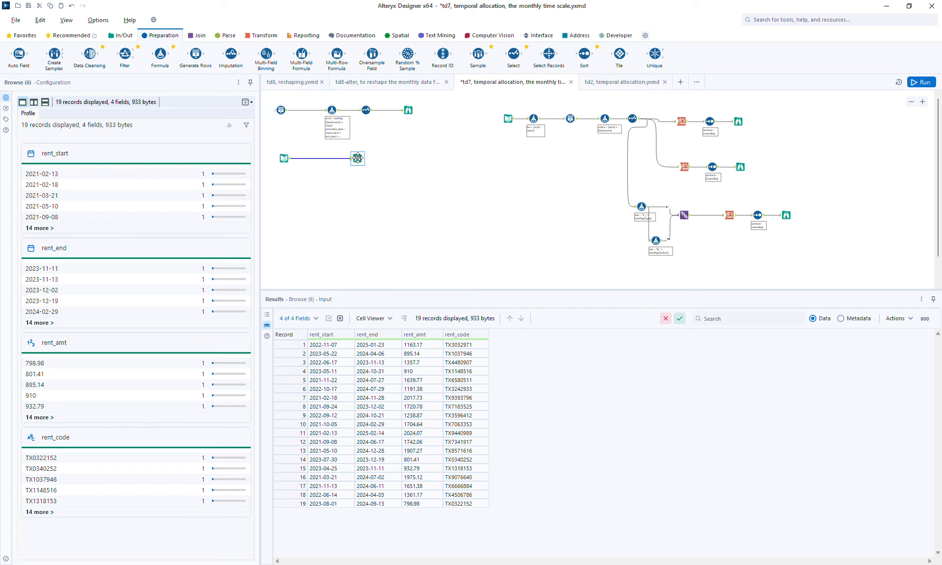
pyautogui.click(737, 121)
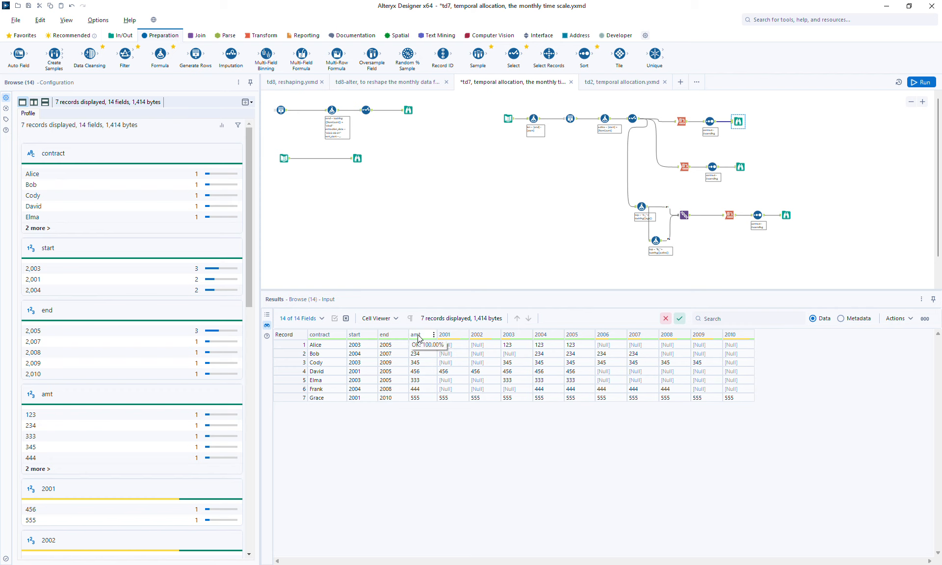
pyautogui.click(740, 167)
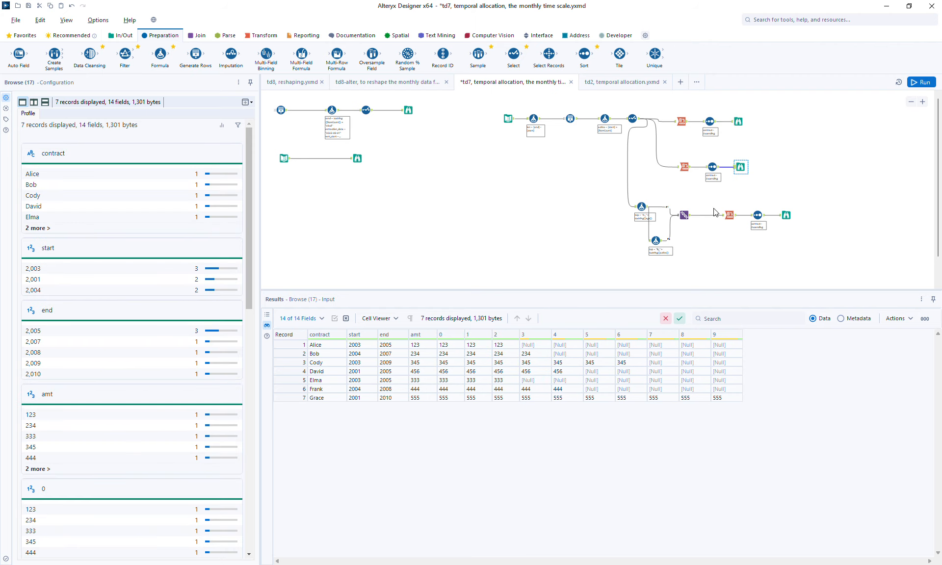
pyautogui.click(739, 123)
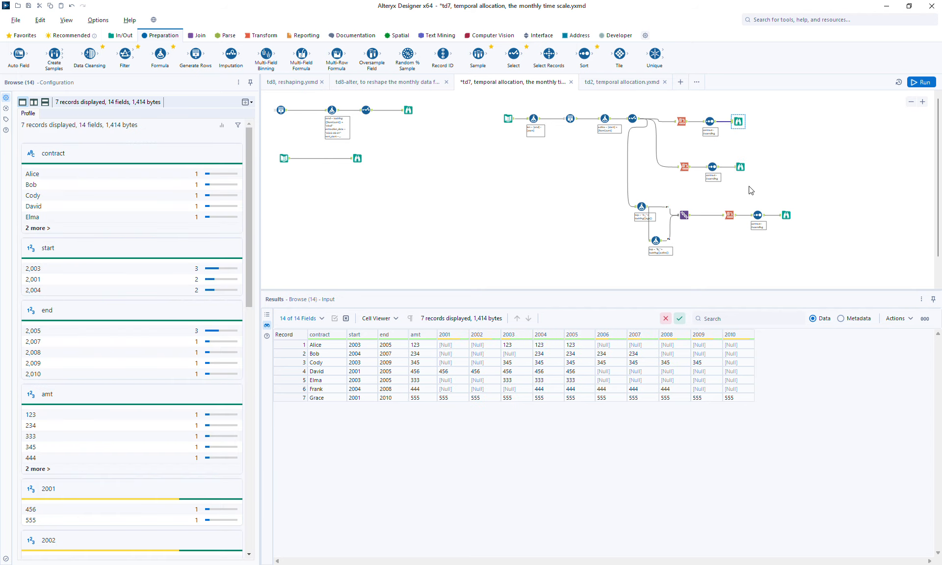
pyautogui.click(743, 168)
pyautogui.click(743, 168)
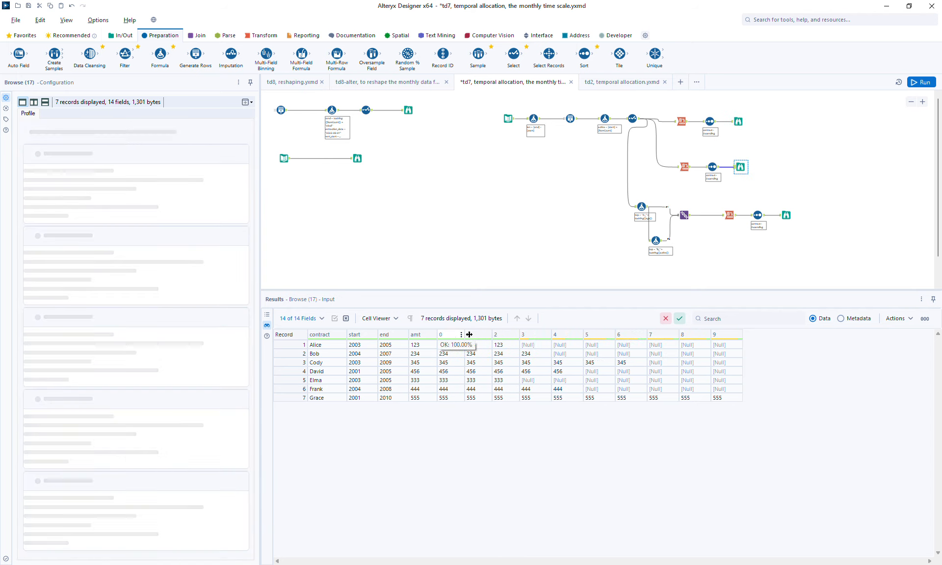
pyautogui.click(786, 215)
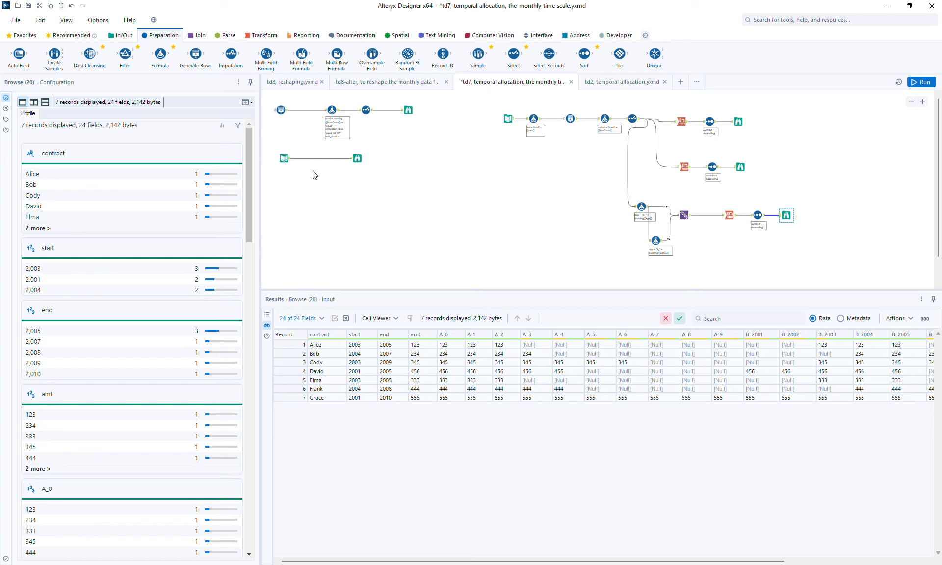
# - Move the whole yearly allocation workflow further right to free canvas space beside the rent data
pyautogui.click(911, 103)
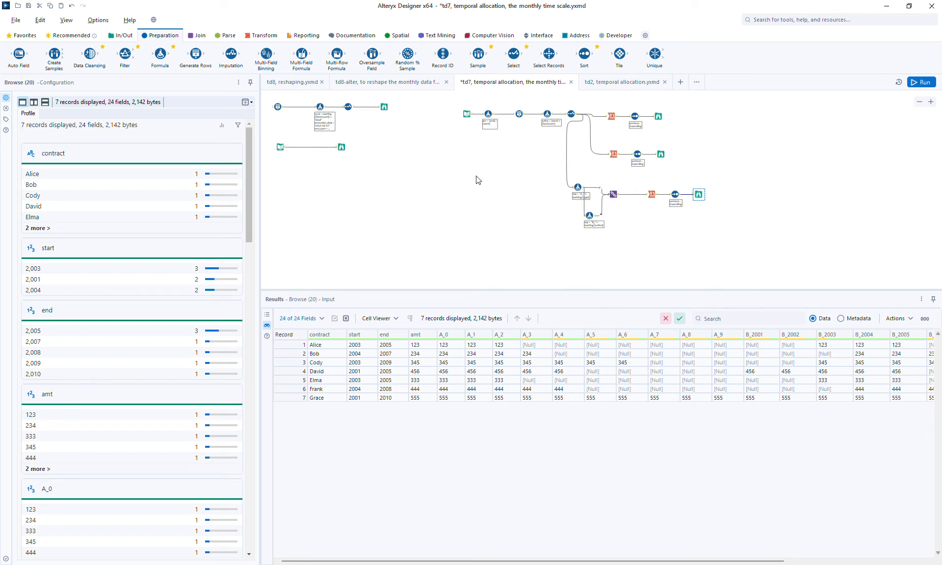
pyautogui.moveTo(480, 103); pyautogui.dragTo(750, 233)
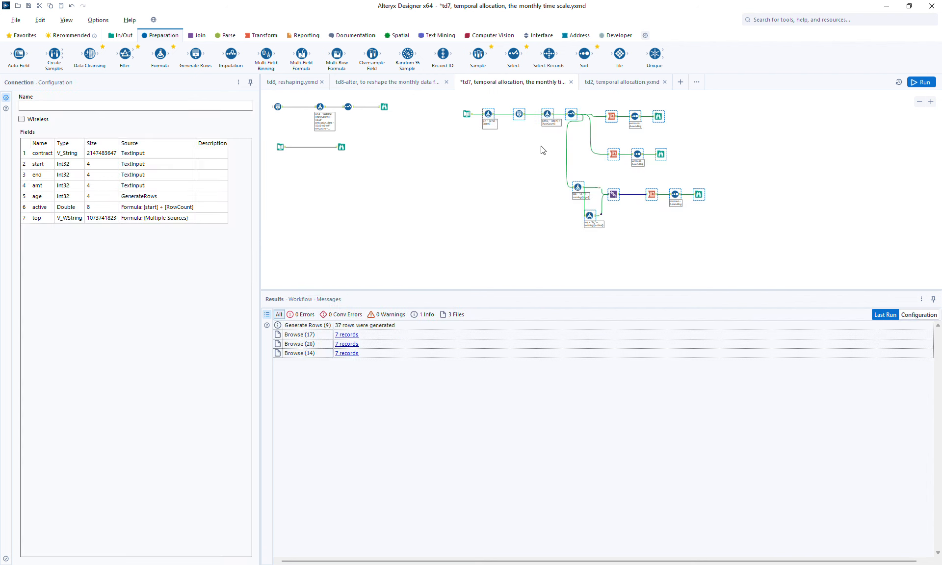
pyautogui.moveTo(440, 103); pyautogui.dragTo(736, 249)
pyautogui.moveTo(699, 194); pyautogui.dragTo(808, 201)
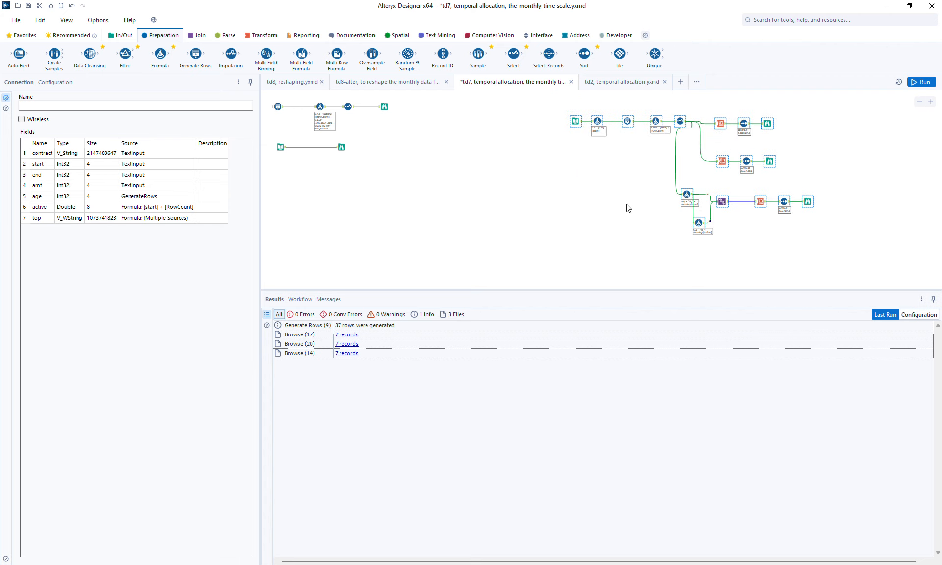
# - Copy all tools of the yearly workflow except its Text Input and paste them below the rent data input
pyautogui.click(589, 191)
pyautogui.moveTo(588, 109); pyautogui.dragTo(841, 250)
pyautogui.click(318, 169)
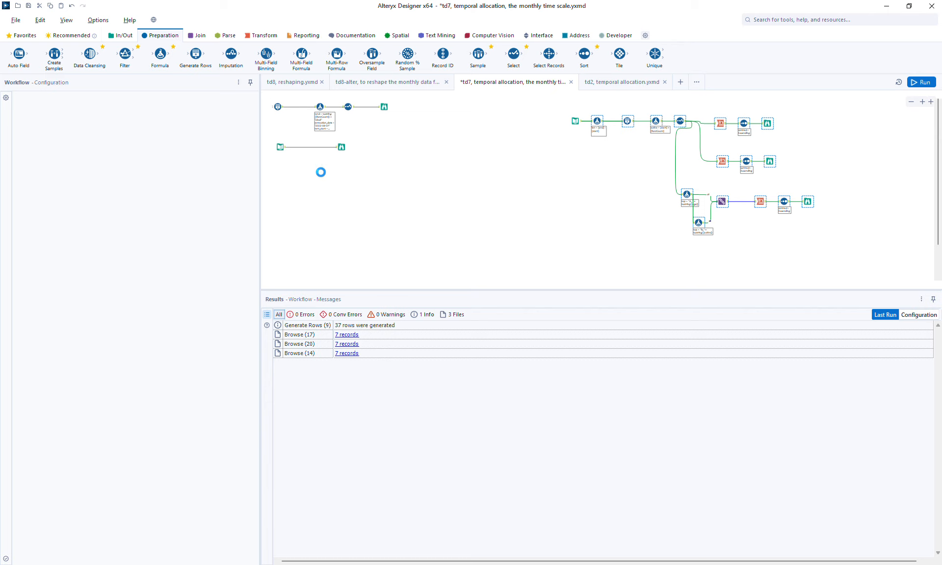
pyautogui.hotkey('ctrl', 'v')
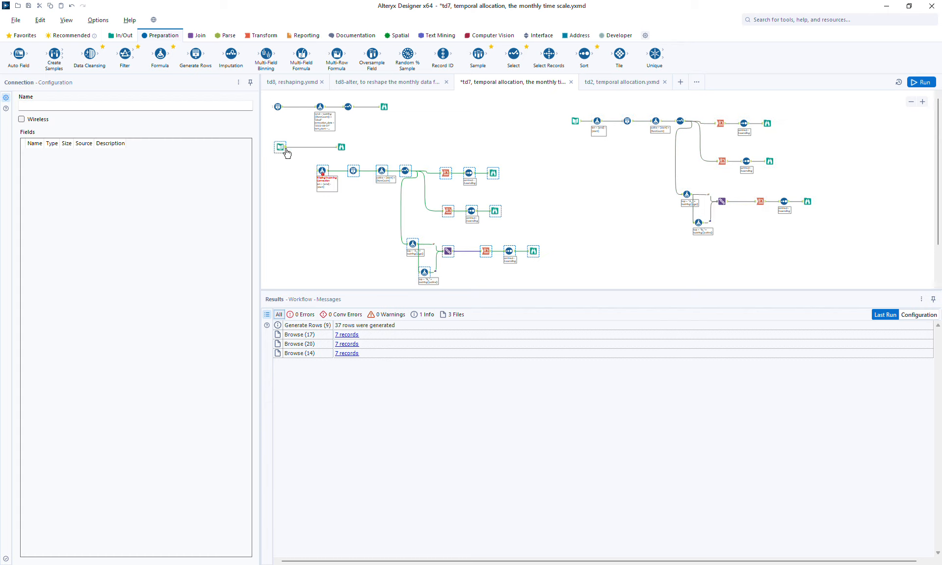
# - Connect the rent data Text Input to the first pasted Formula tool, enlarge the canvas area and run the workflow
pyautogui.moveTo(286, 150); pyautogui.dragTo(320, 169)
pyautogui.moveTo(554, 289); pyautogui.dragTo(559, 317)
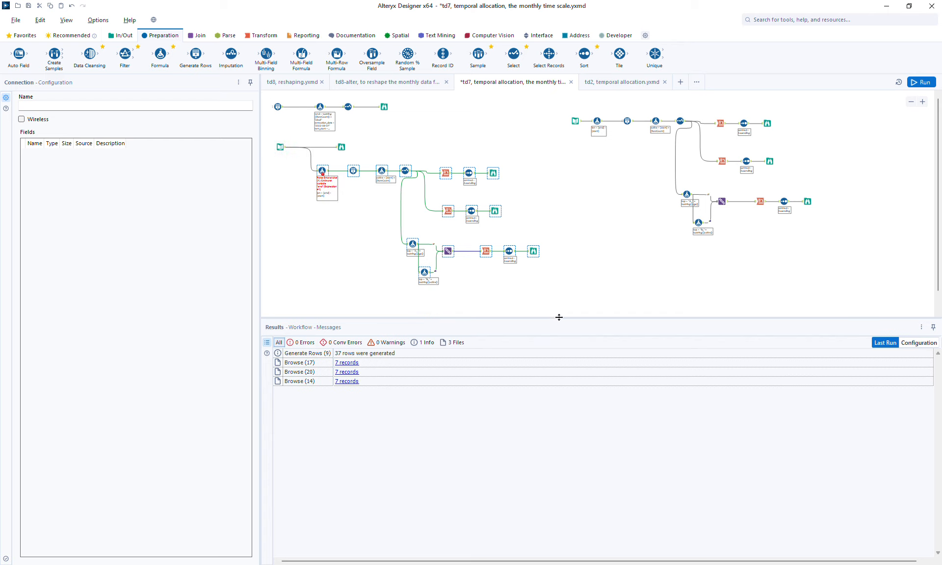
pyautogui.click(922, 83)
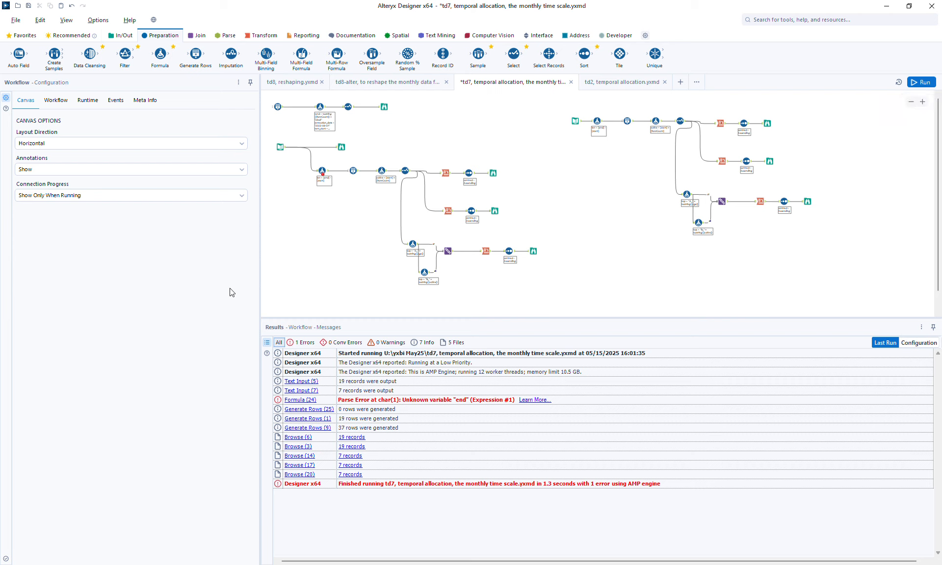
# - Replace the len expression in the first pasted Formula tool with [rent_end] - [rent_start]
pyautogui.click(322, 171)
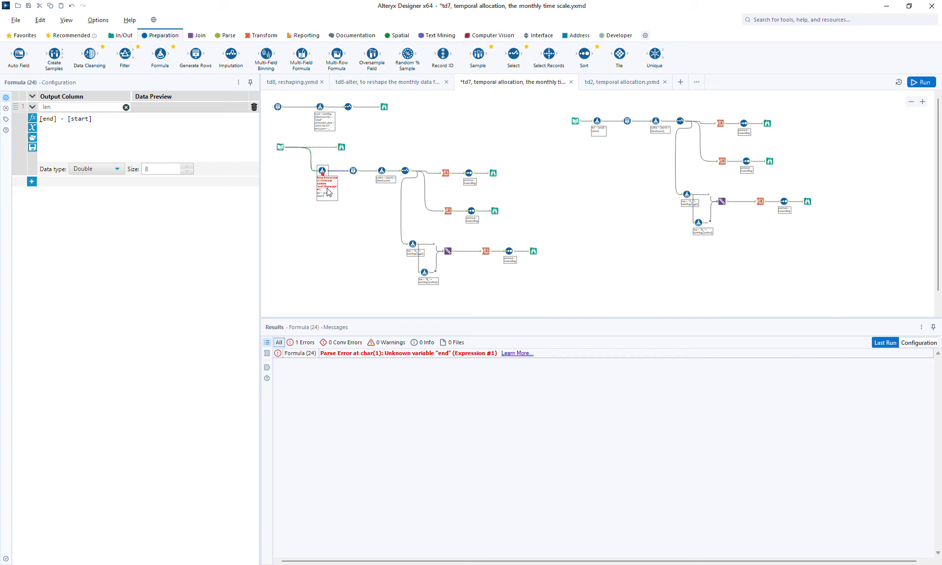
pyautogui.click(139, 143)
pyautogui.write('rent_')
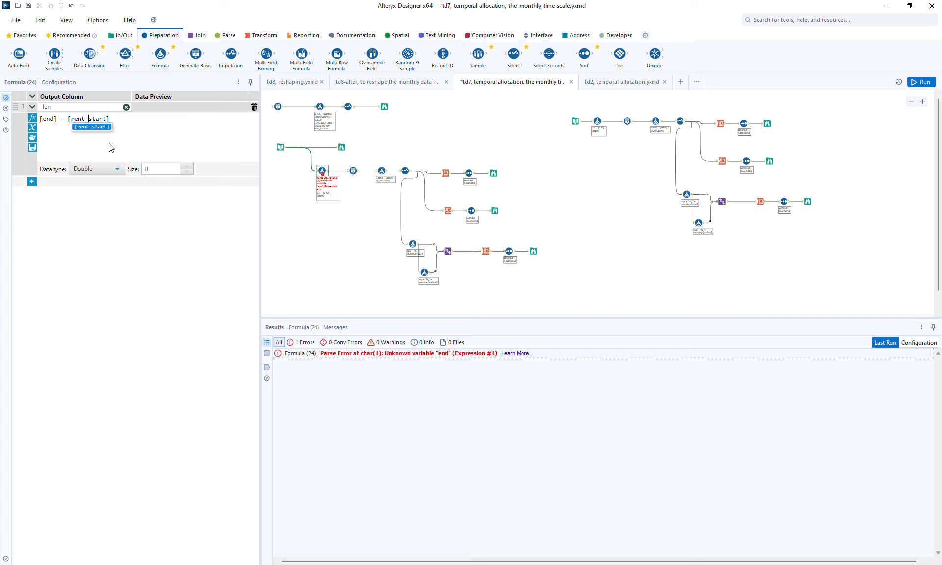
pyautogui.press('Escape')
pyautogui.hotkey('ctrl', 'a')
pyautogui.write('[ren')
pyautogui.press('Down')
pyautogui.press('Return')
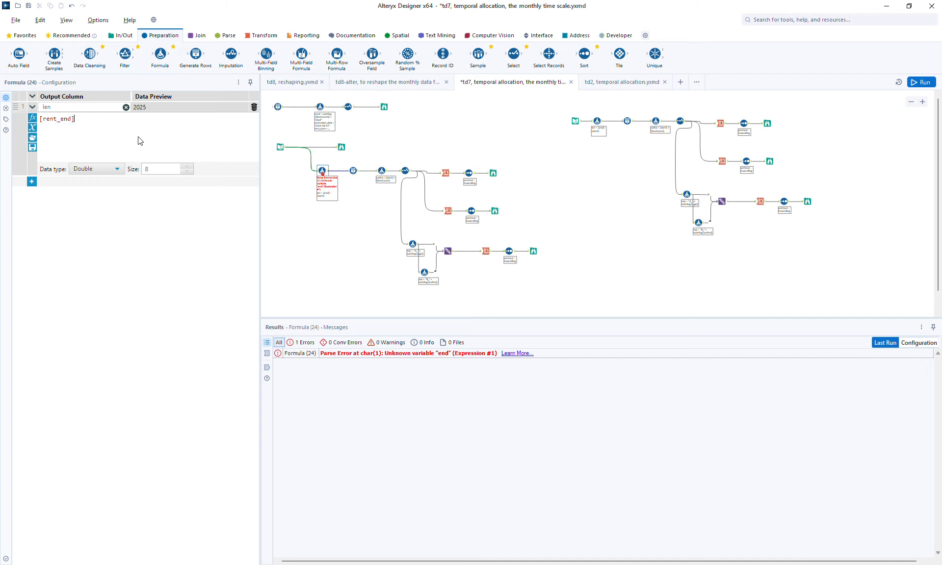
pyautogui.write('- [ren')
pyautogui.press('Down')
pyautogui.press('Return')
# - Insert the DateTimeDiff function on a new line above the len expression
pyautogui.hotkey('ctrl', 'a')
pyautogui.write('d')
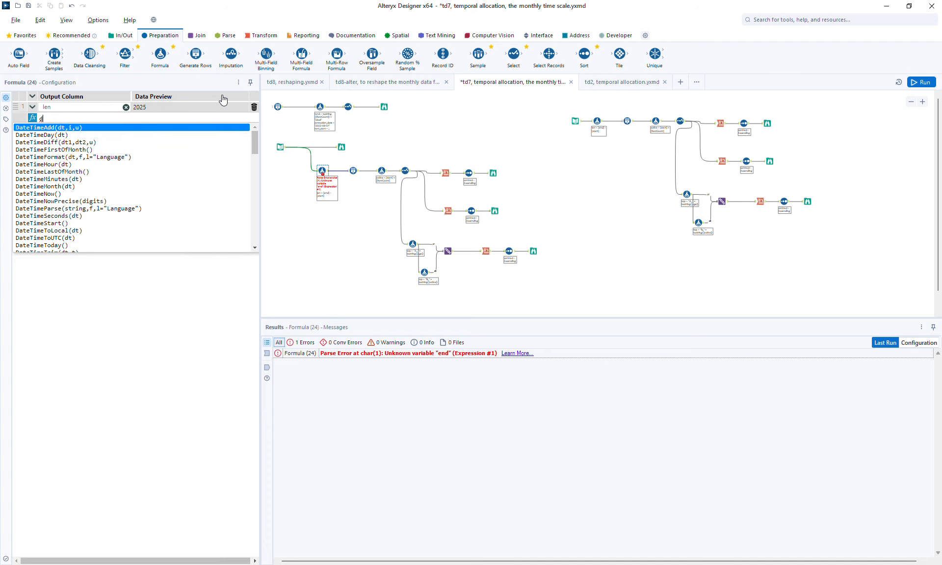
pyautogui.write('ated')
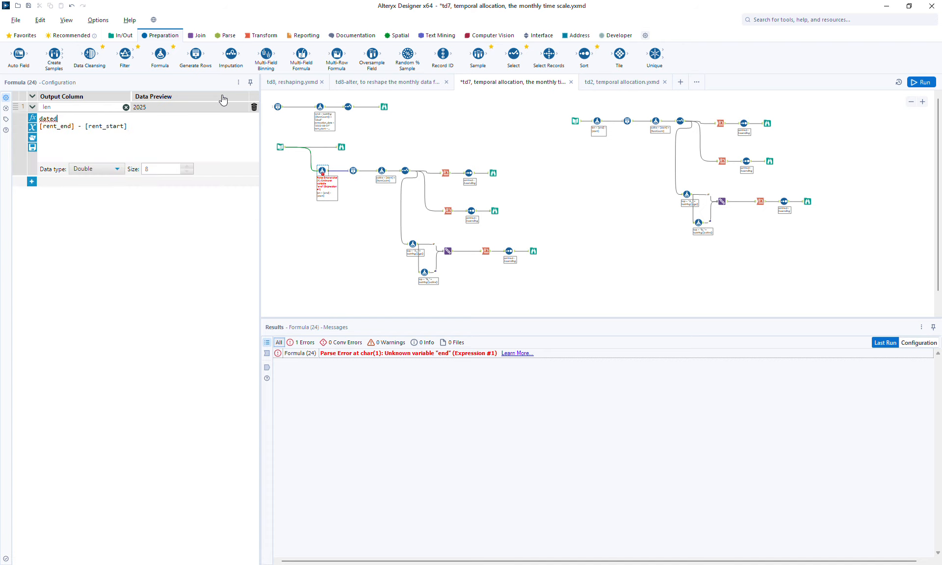
pyautogui.write('i')
pyautogui.press('BackSpace')
pyautogui.press('BackSpace')
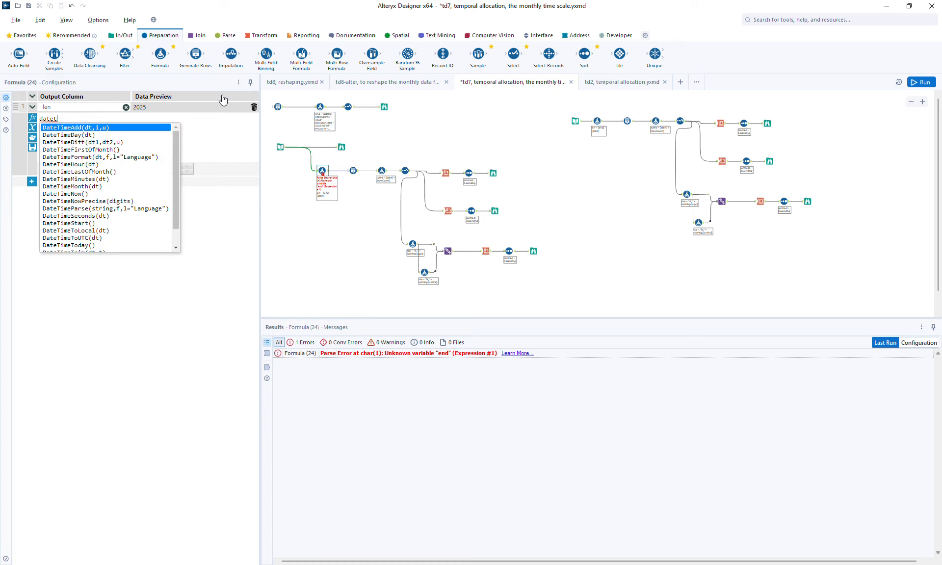
pyautogui.write('timed')
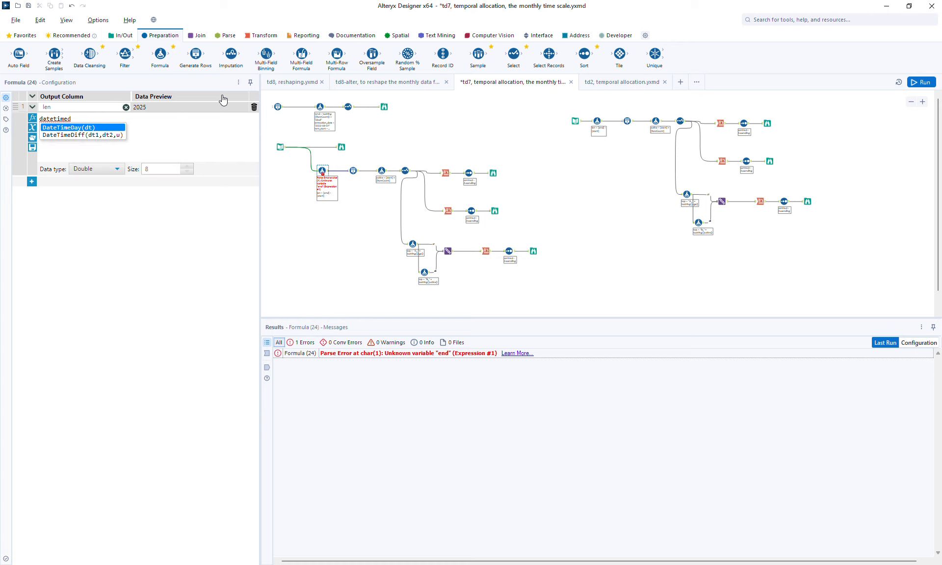
pyautogui.press('Down')
pyautogui.press('Return')
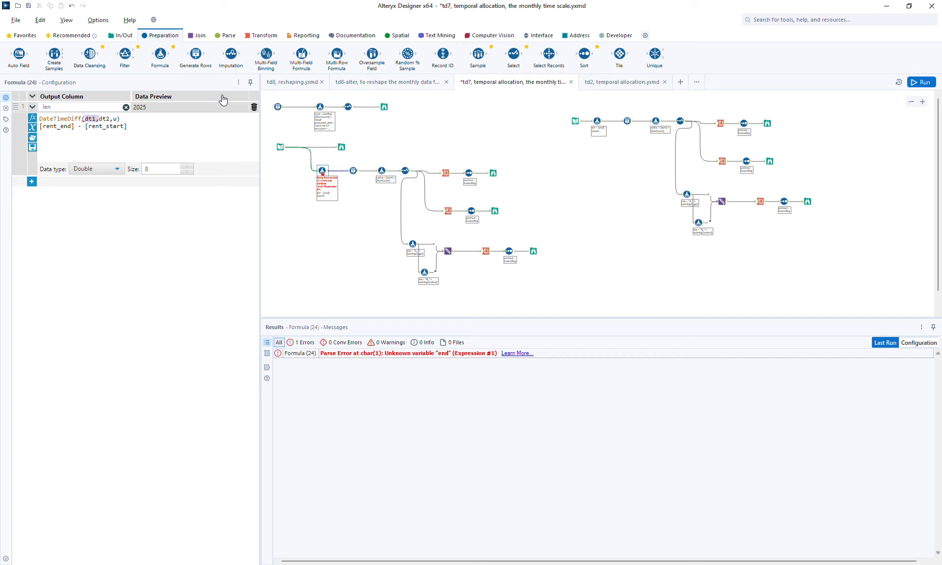
# - Complete the len expression as DateTimeDiff([rent_end], [rent_start], "months") and run the workflow
pyautogui.hotkey('shift', 'Right')
pyautogui.hotkey('shift', 'Right')
pyautogui.hotkey('shift', 'Right')
pyautogui.hotkey('shift', 'Right')
pyautogui.hotkey('shift', 'Right')
pyautogui.hotkey('shift', 'Right')
pyautogui.hotkey('shift', 'Right')
pyautogui.press('BackSpace')
pyautogui.press('Delete')
pyautogui.press('Right')
pyautogui.press('Right')
pyautogui.press('Right')
pyautogui.press('Right')
pyautogui.press('Right')
pyautogui.press('Right')
pyautogui.hotkey('shift', 'Right')
pyautogui.hotkey('shift', 'Right')
pyautogui.hotkey('shift', 'Right')
pyautogui.write(', "months")')
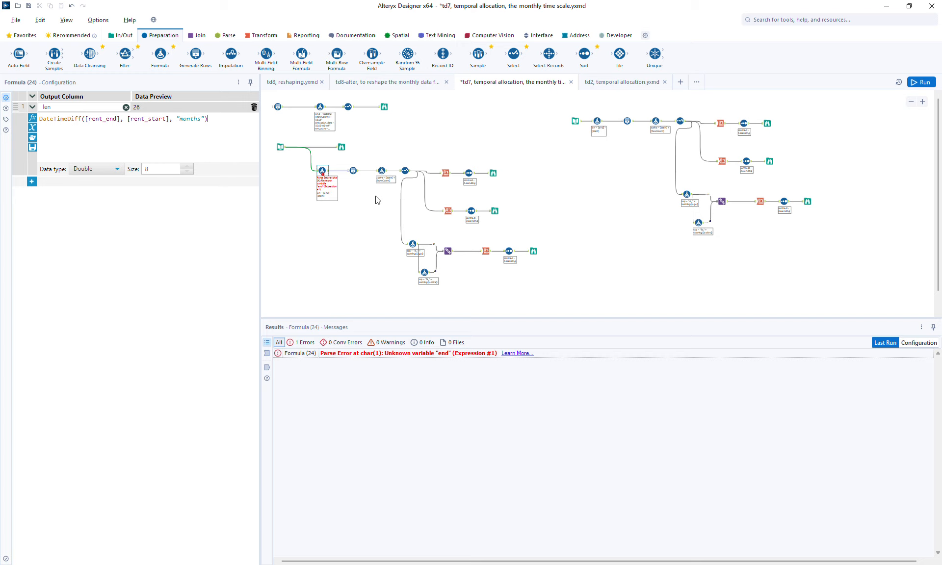
pyautogui.click(916, 78)
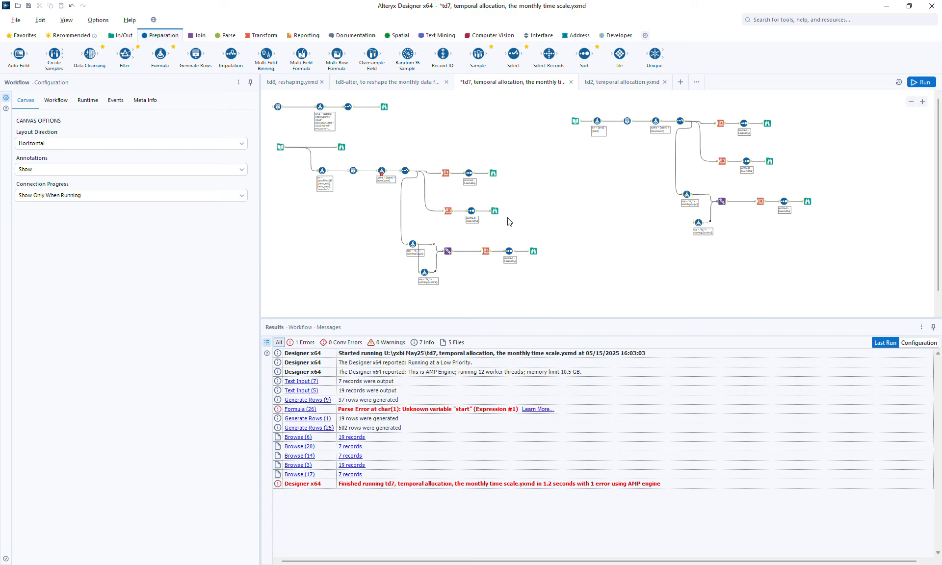
# - Change [start] to [rent_start] in the active expression of the pasted Formula tool after Generate Rows
pyautogui.click(382, 171)
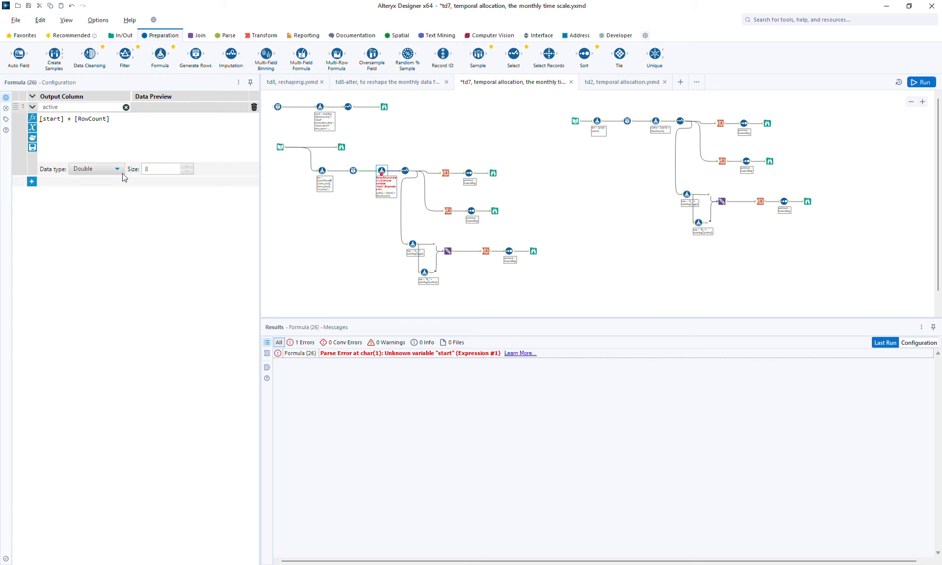
pyautogui.click(130, 121)
pyautogui.moveTo(43, 119)
pyautogui.write('re')
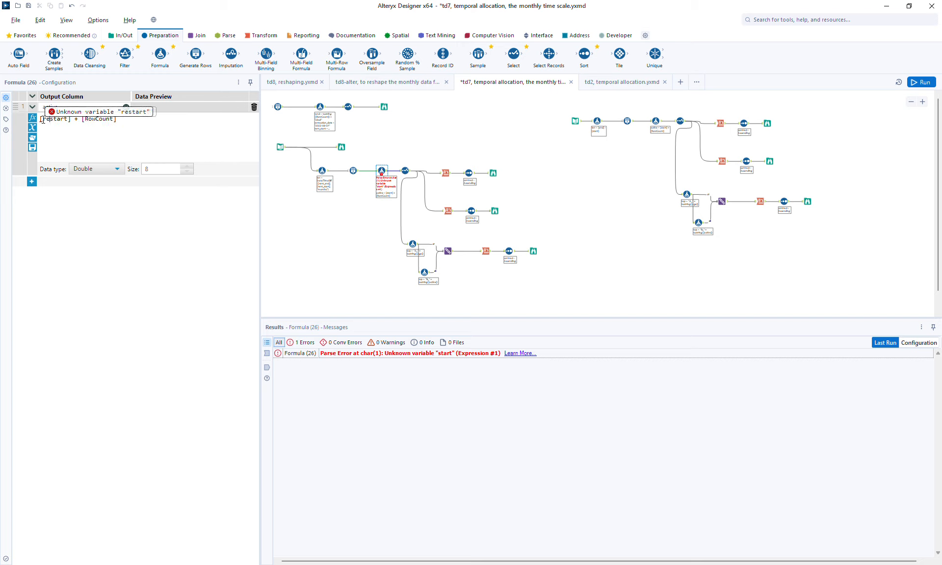
pyautogui.write('nt_')
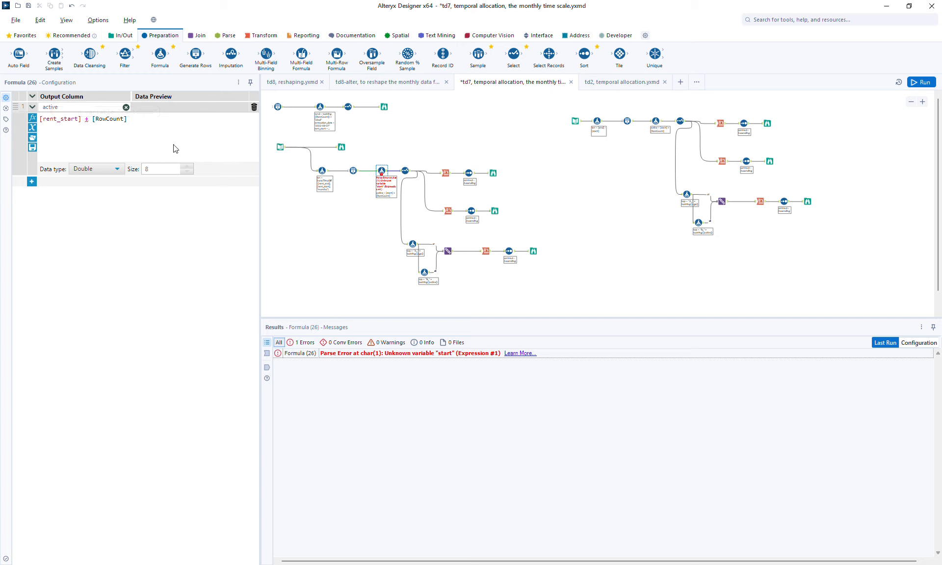
# - Insert the DateTimeAdd function on a new line above the active expression
pyautogui.press('Return')
pyautogui.write('datet')
pyautogui.press('Up')
pyautogui.press('Up')
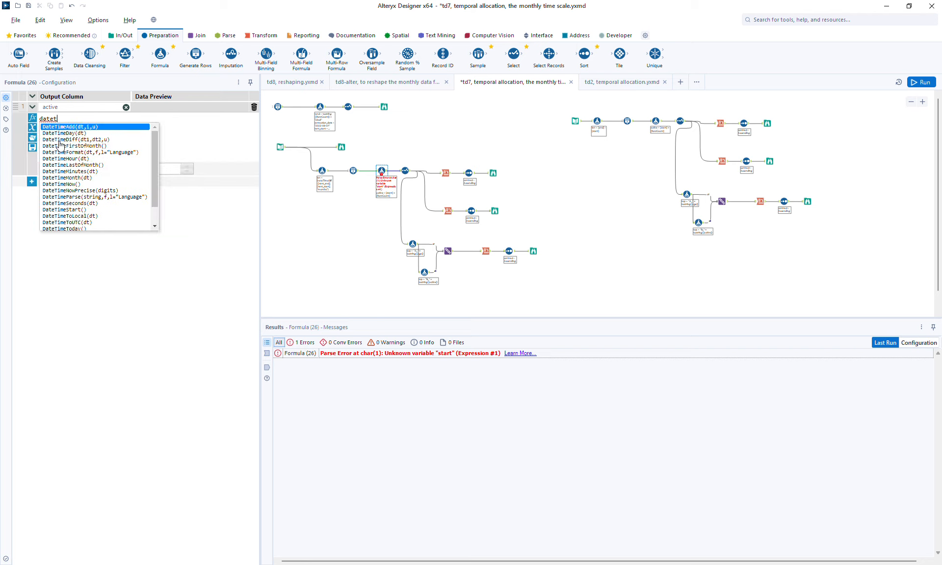
pyautogui.press('Return')
pyautogui.press('Left')
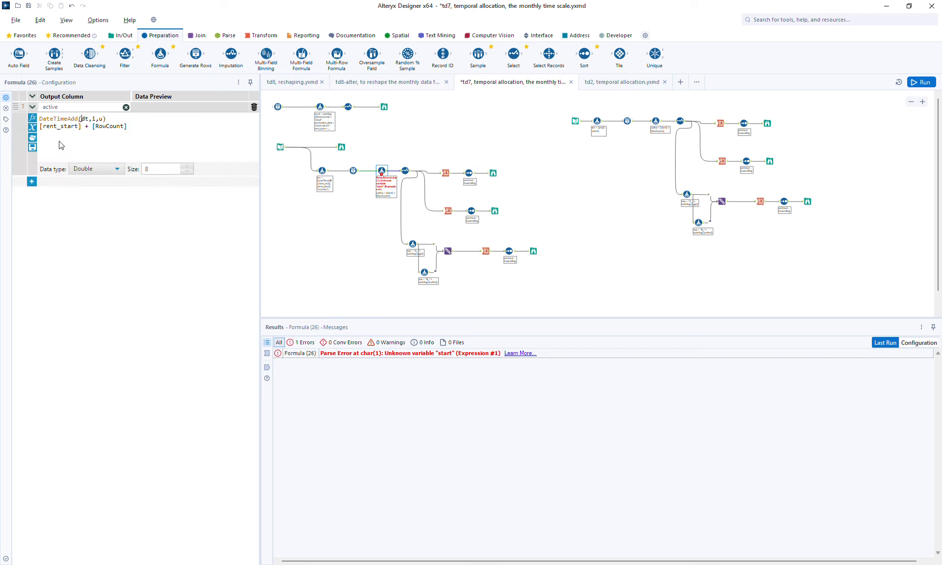
# - Complete the active expression as DateTimeAdd([rent_start], [RowCount], "months")
pyautogui.hotkey('shift', 'Right')
pyautogui.hotkey('shift', 'Right')
pyautogui.hotkey('shift', 'Right')
pyautogui.hotkey('shift', 'Right')
pyautogui.hotkey('shift', 'Right')
pyautogui.press('Delete')
pyautogui.press('Delete')
pyautogui.write(', ')
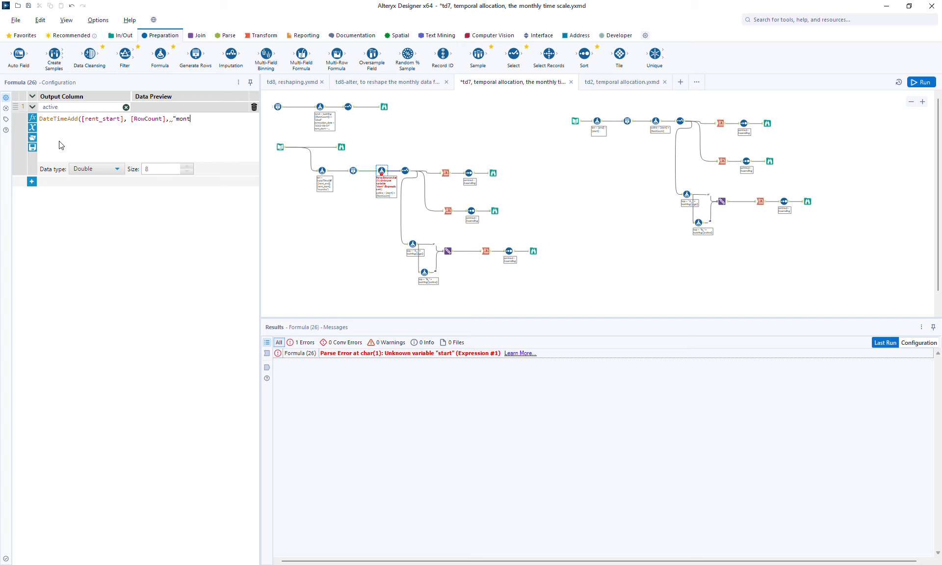
pyautogui.write('"months")')
# - Set the data type of the active column to V_String
pyautogui.click(111, 168)
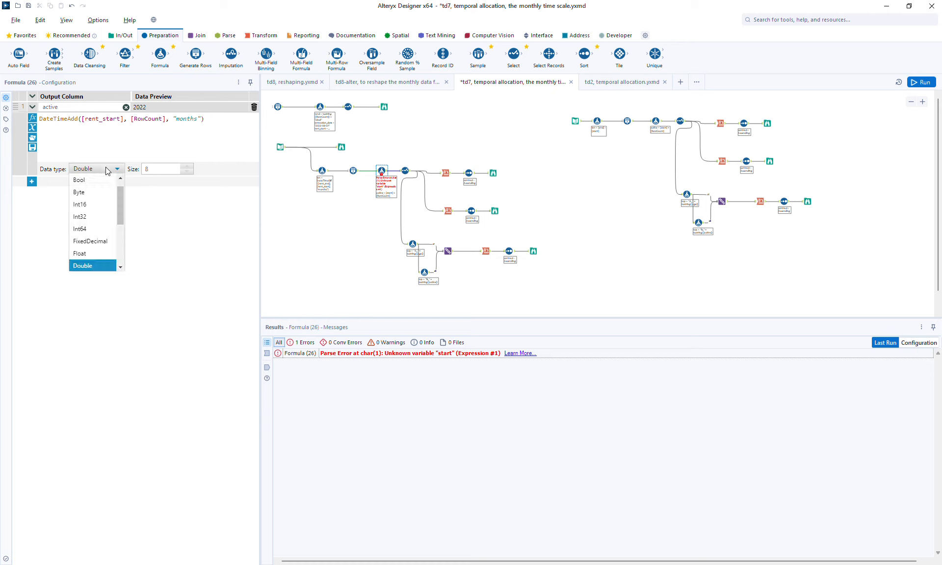
pyautogui.moveTo(120, 208); pyautogui.dragTo(120, 245)
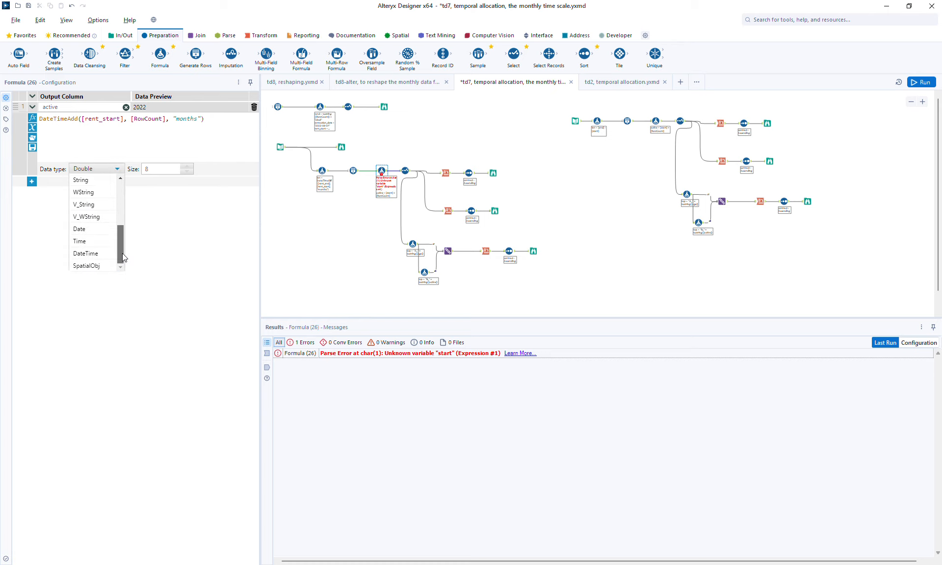
pyautogui.click(99, 205)
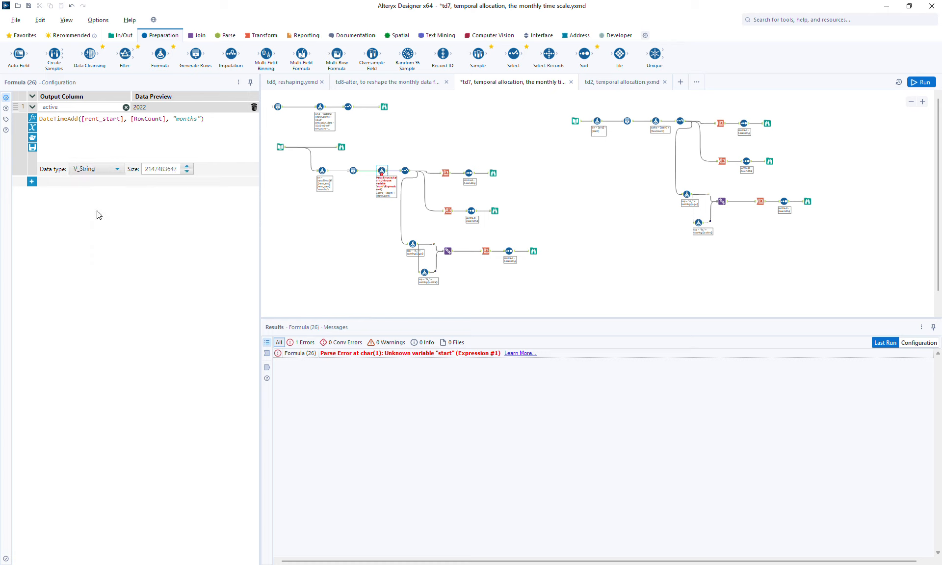
# - Set the data type of the active column to V_WString
pyautogui.click(116, 169)
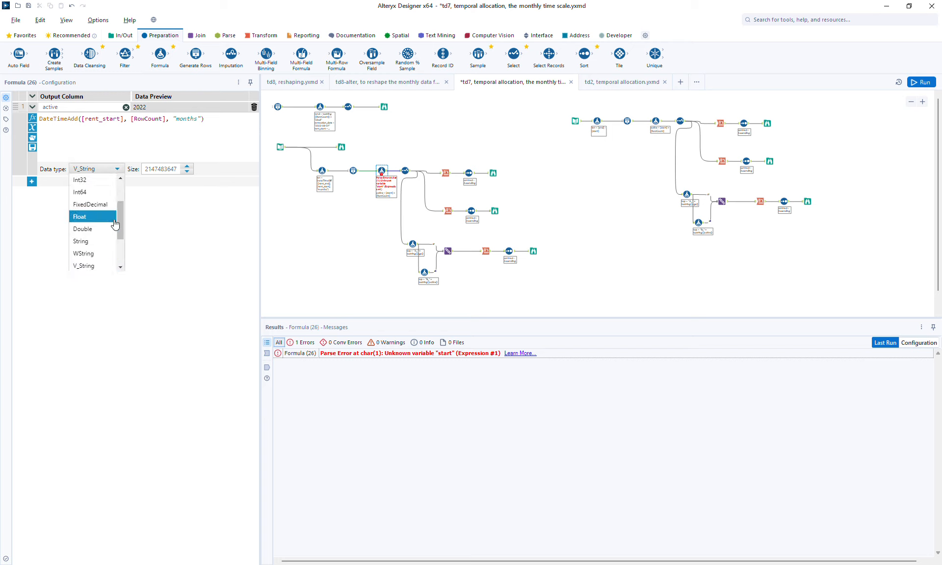
pyautogui.moveTo(118, 222); pyautogui.dragTo(121, 240)
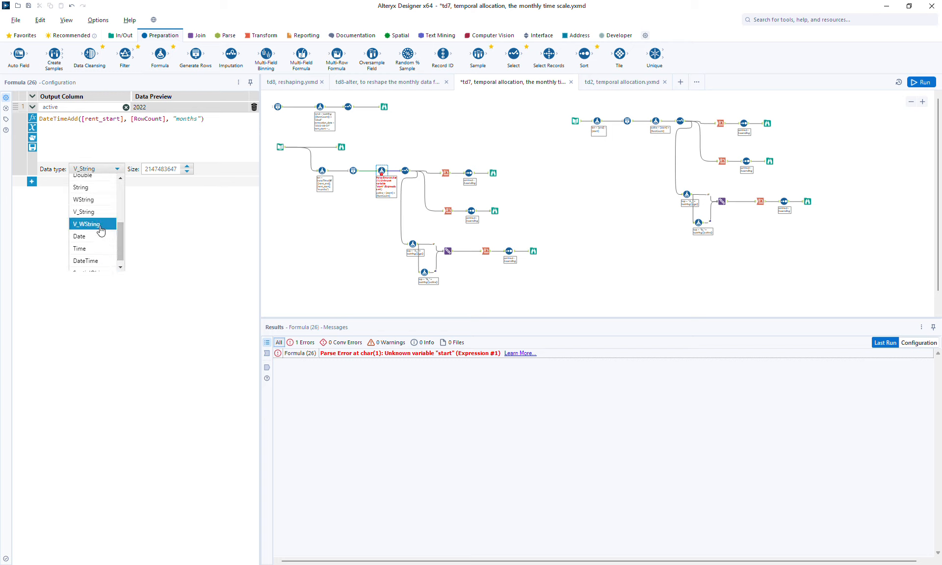
pyautogui.click(101, 229)
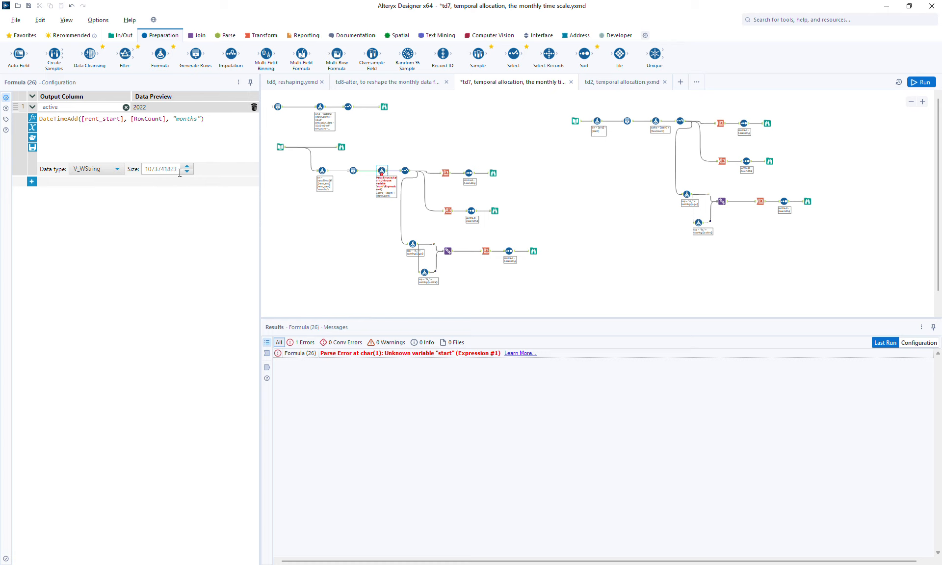
# - Run the workflow and inspect the active column in the output of the Formula tool after Generate Rows
pyautogui.click(921, 82)
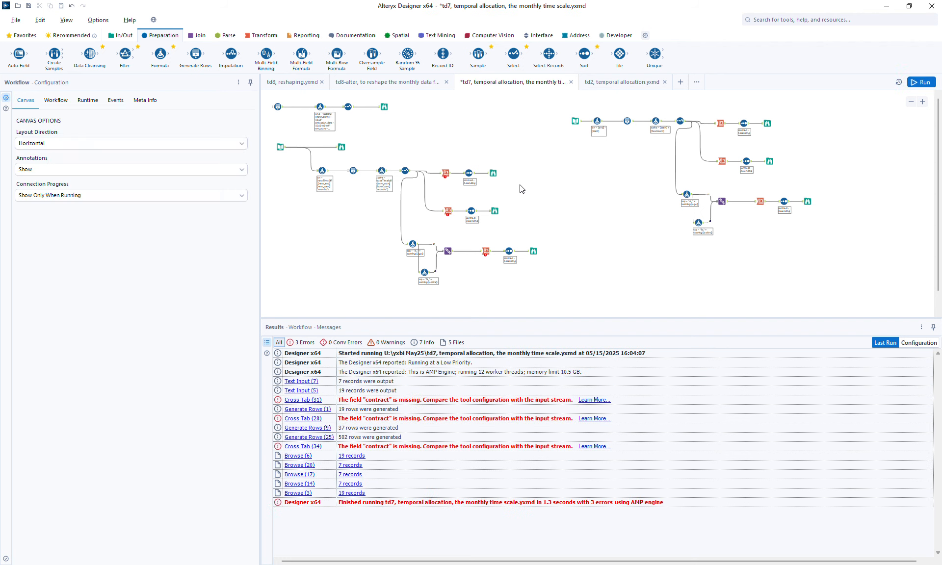
pyautogui.click(386, 174)
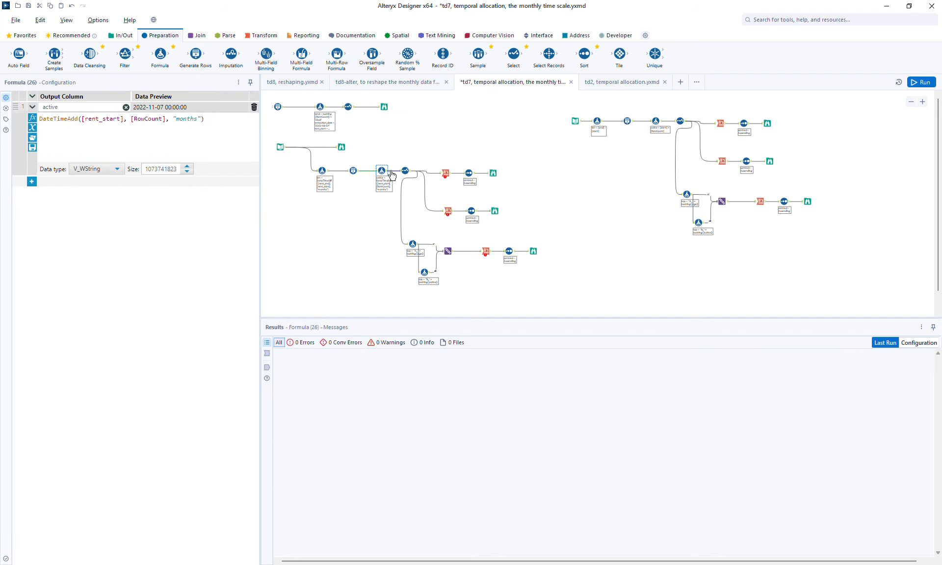
pyautogui.click(387, 172)
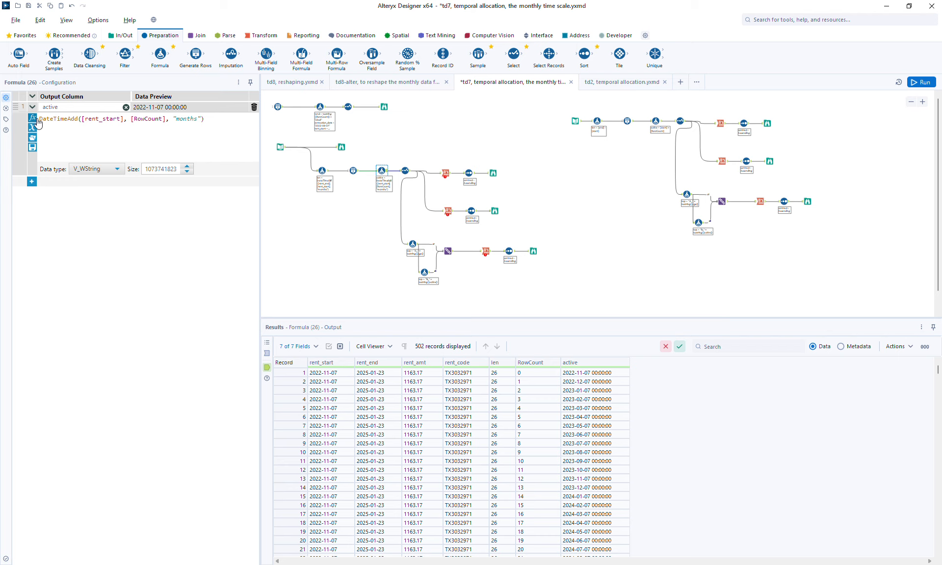
# - Wrap the active expression in the left function with a length of 10 to drop the time part
pyautogui.write('Left(')
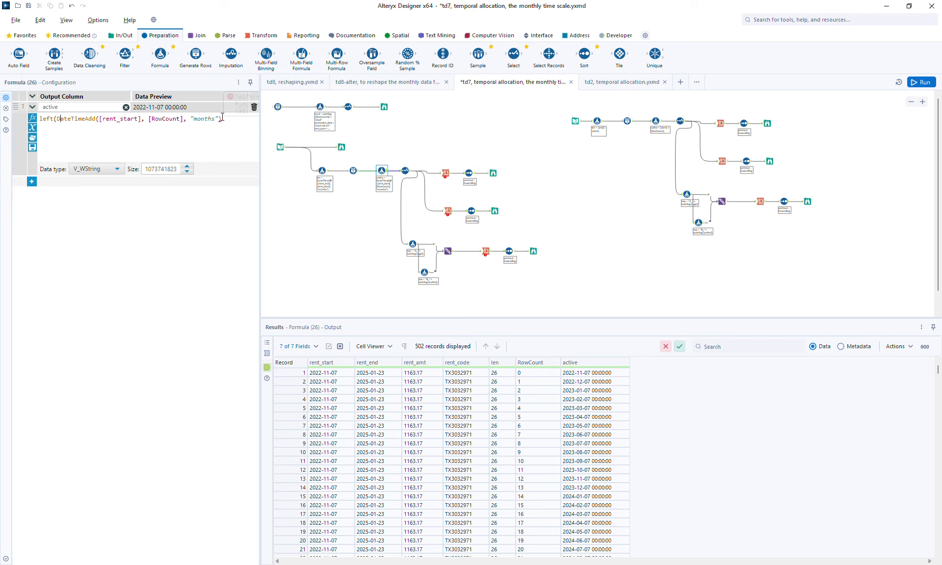
pyautogui.write(', 10)')
# - Rename rent_amt as amt in the Select tool after the Formula tool and run the workflow
pyautogui.click(406, 171)
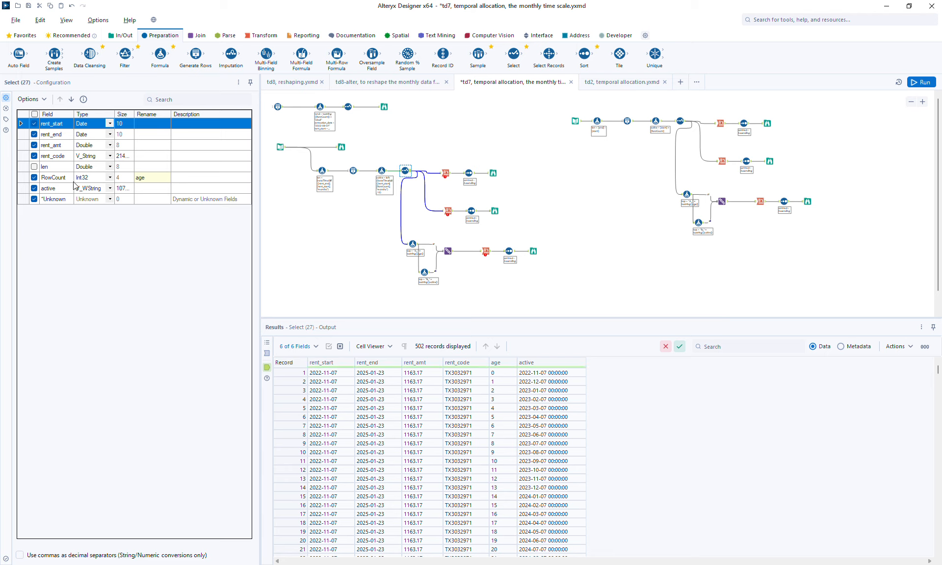
pyautogui.click(443, 174)
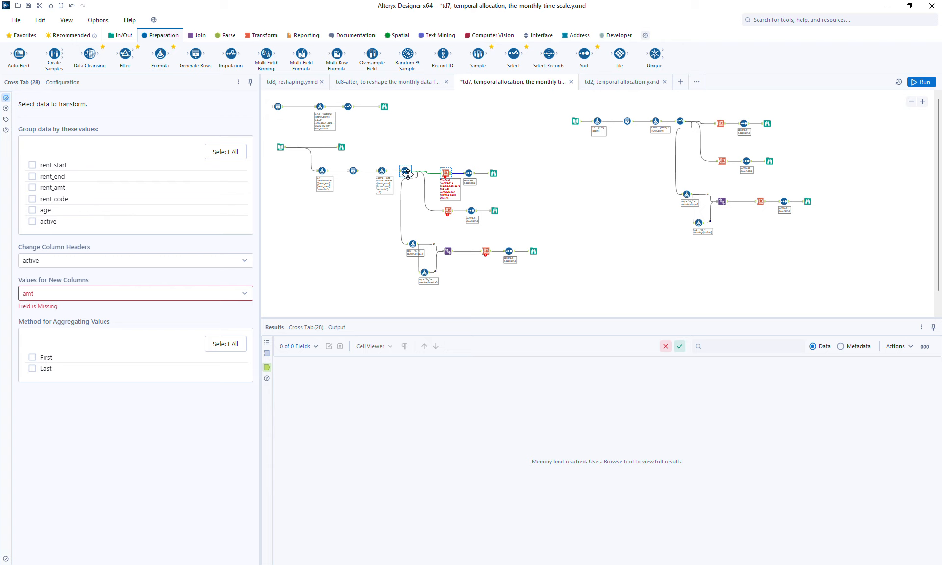
pyautogui.click(382, 172)
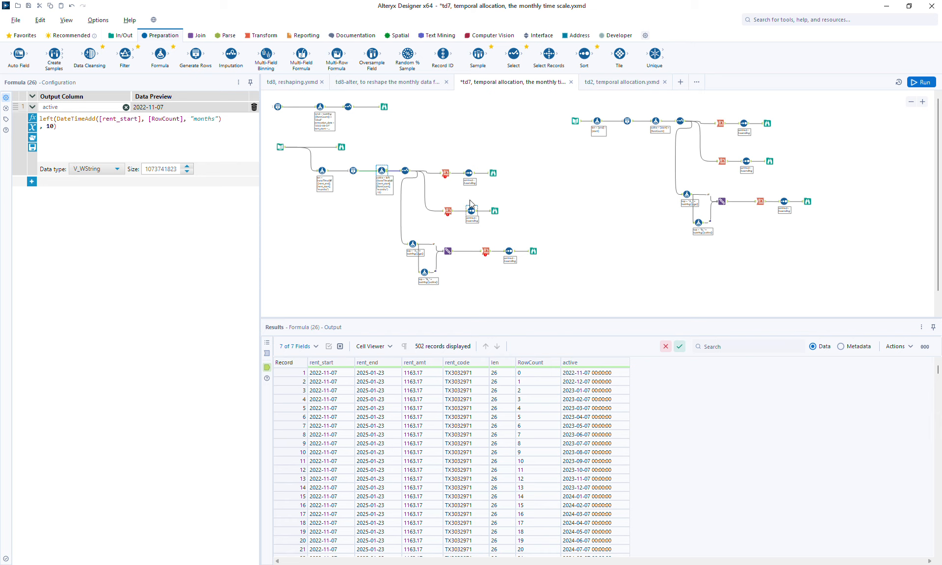
pyautogui.click(405, 170)
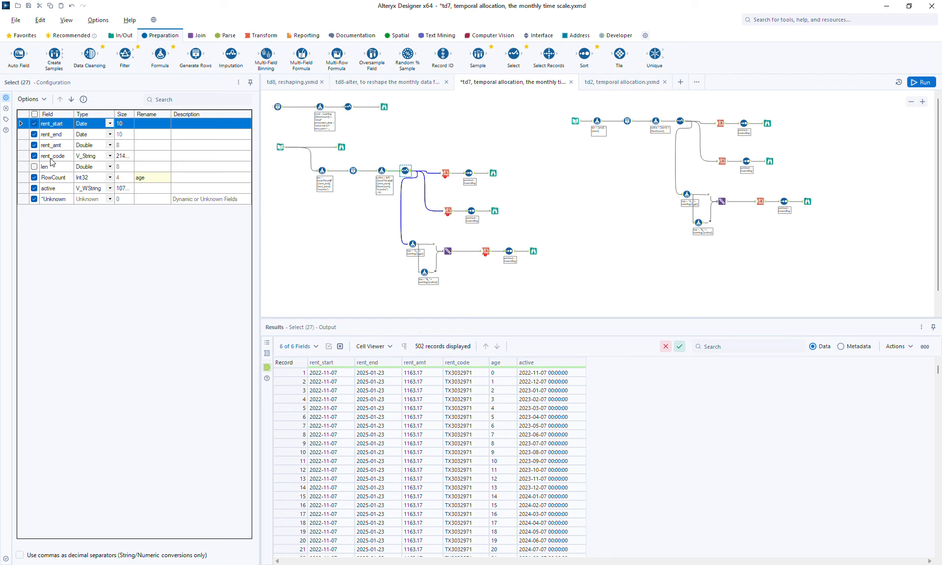
pyautogui.click(145, 145)
pyautogui.write('amt')
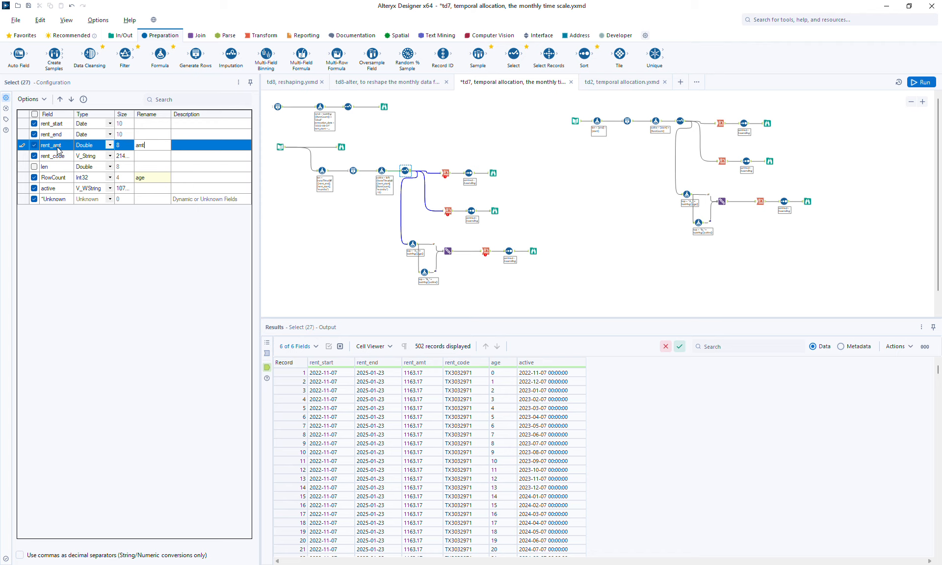
pyautogui.click(921, 82)
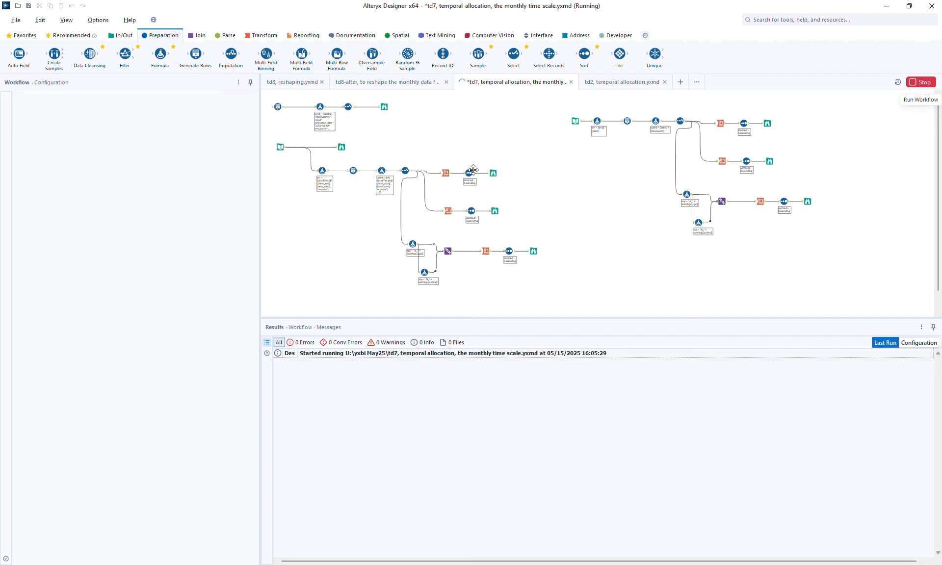
# - Check the sort column of the first Sort tool, rename rent_code as contract in the Select tool, and rerun the workflow
pyautogui.click(471, 211)
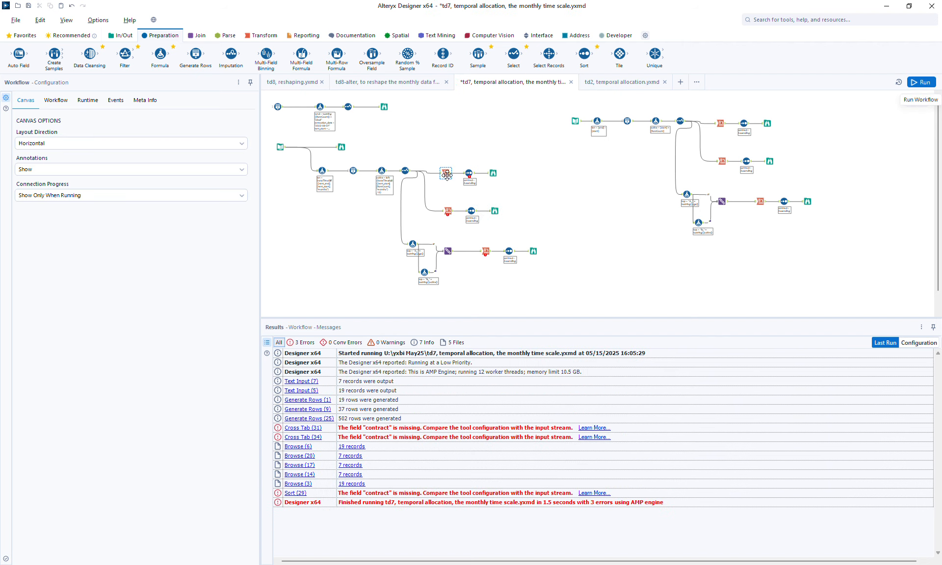
pyautogui.click(473, 184)
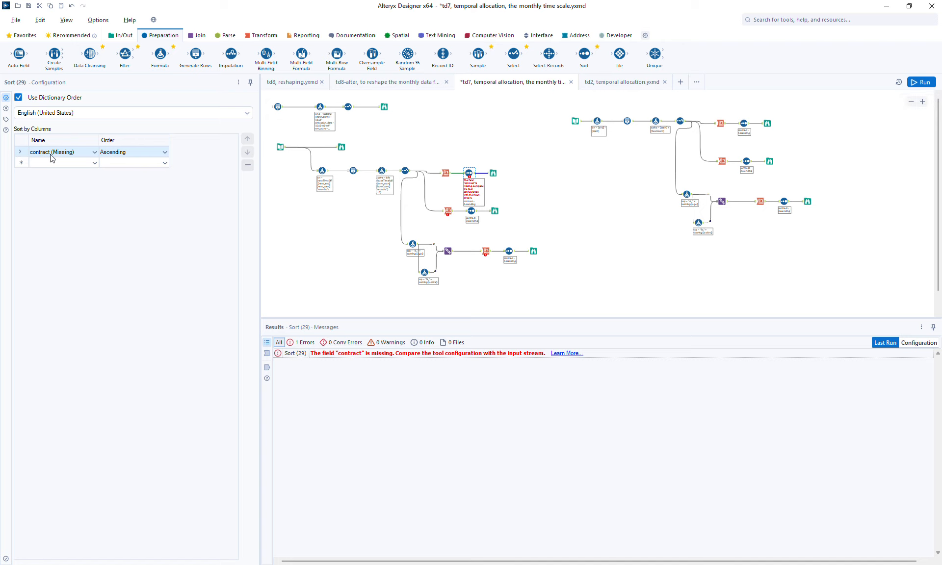
pyautogui.click(405, 171)
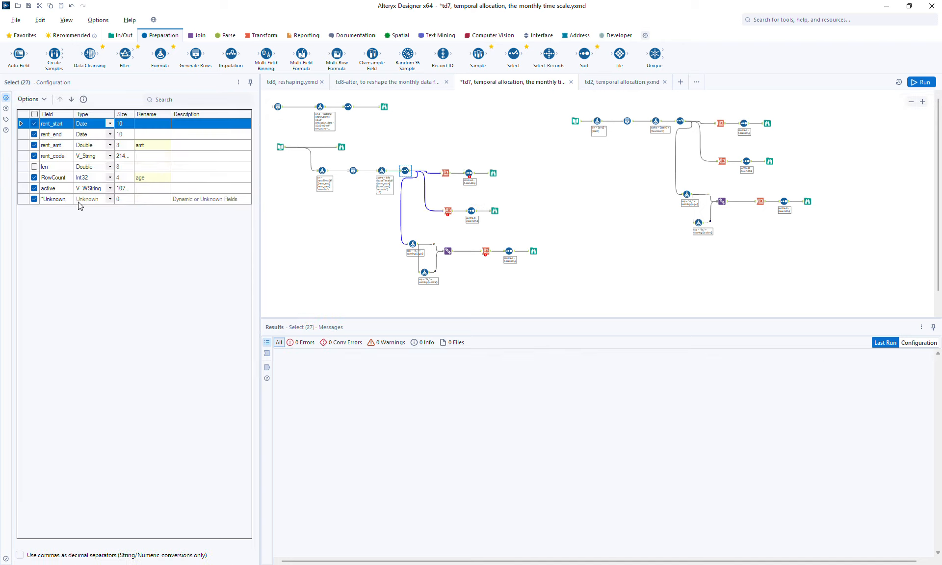
pyautogui.click(155, 158)
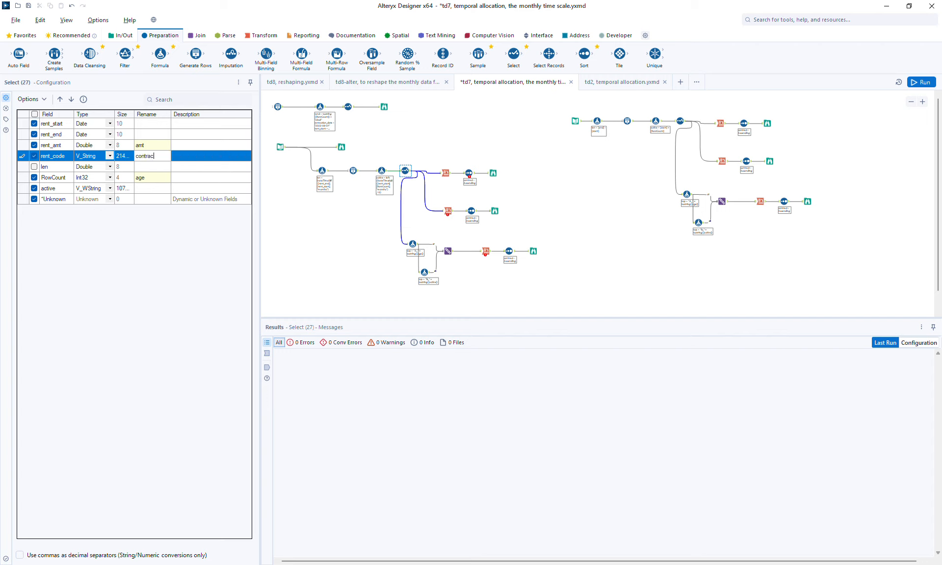
pyautogui.click(922, 82)
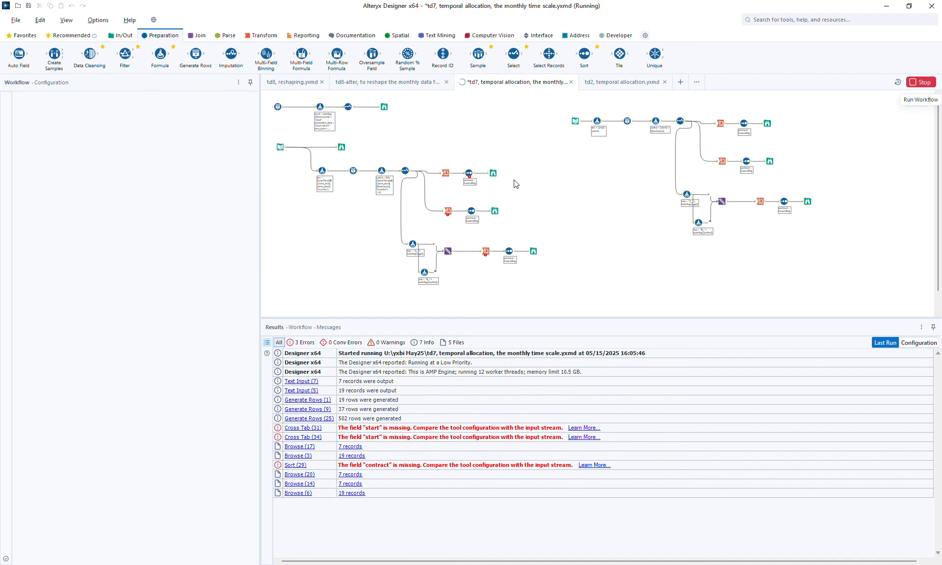
# - Rename rent_start as start and rent_end as end in the Select tool
pyautogui.click(468, 173)
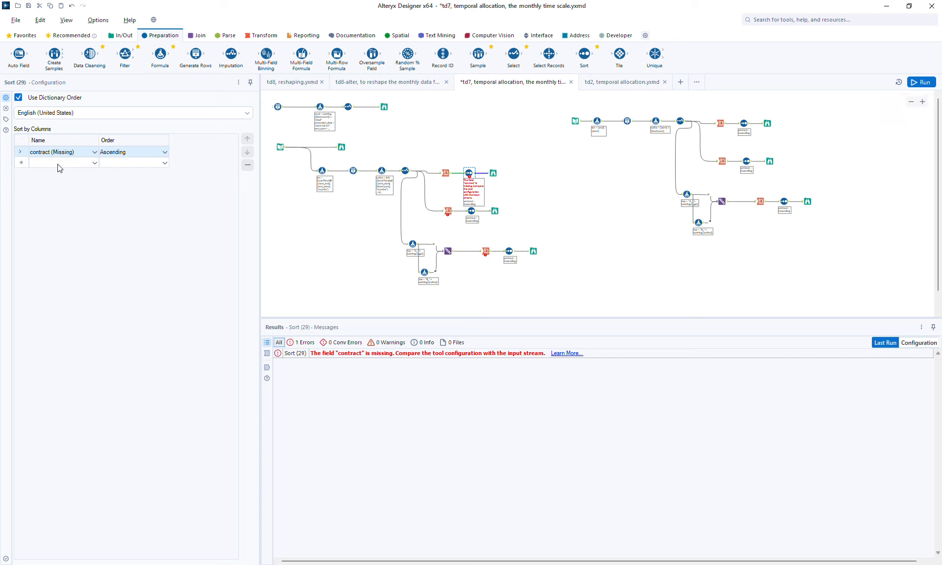
pyautogui.click(405, 171)
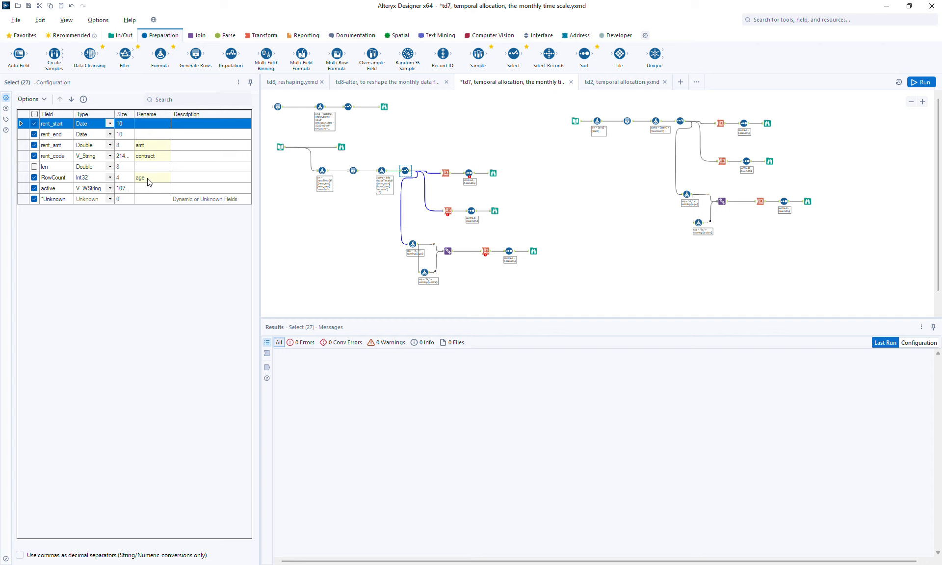
pyautogui.click(160, 124)
pyautogui.click(144, 136)
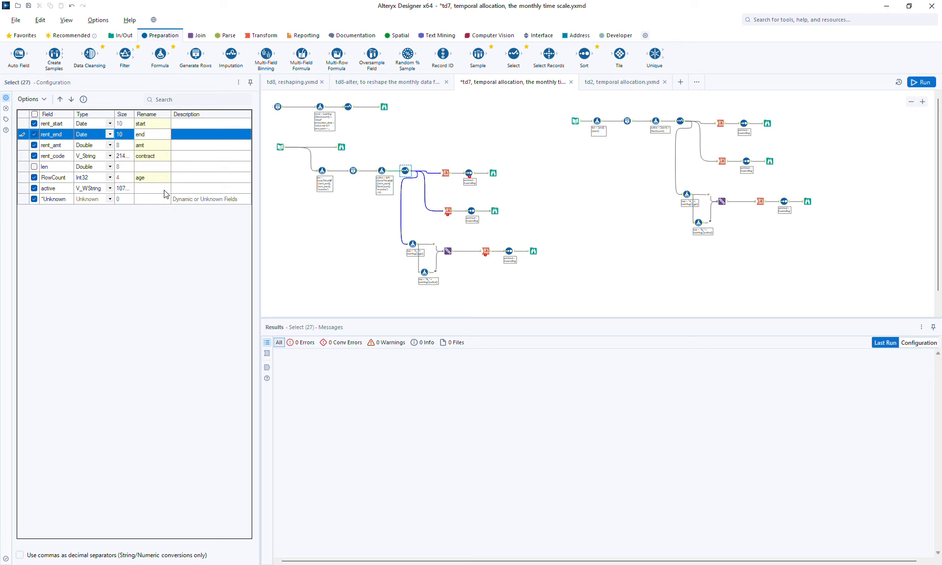
# - Move the rent_code field up to the first row of the Select tool and run the workflow
pyautogui.click(49, 156)
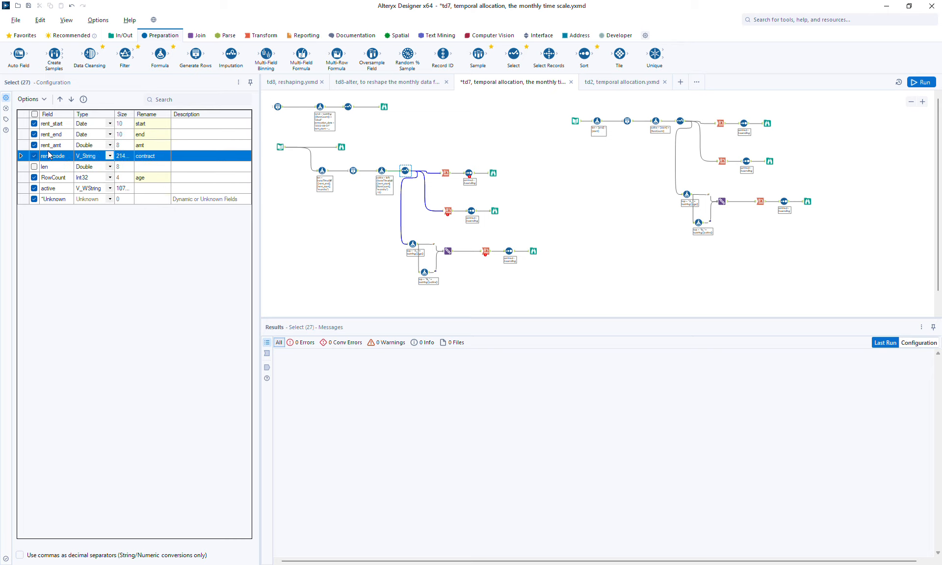
pyautogui.click(59, 99)
pyautogui.click(59, 99)
pyautogui.click(59, 99)
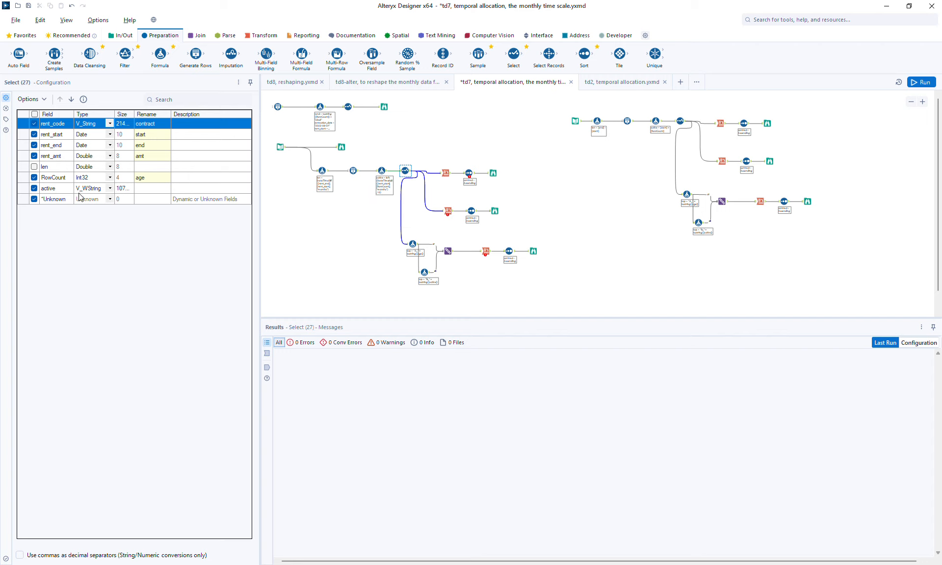
pyautogui.click(927, 80)
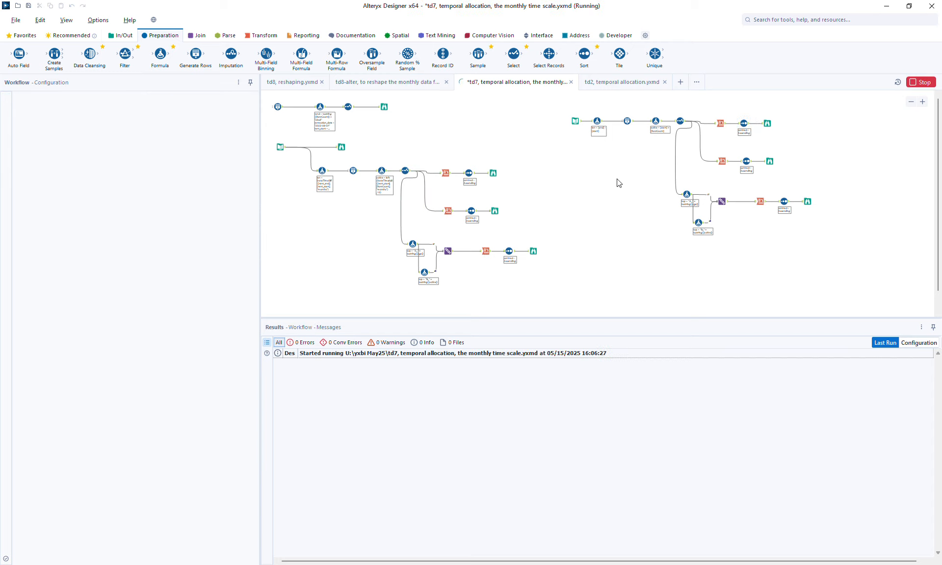
# - Add start and end to the grouping fields of the first Cross Tab tool
pyautogui.click(468, 174)
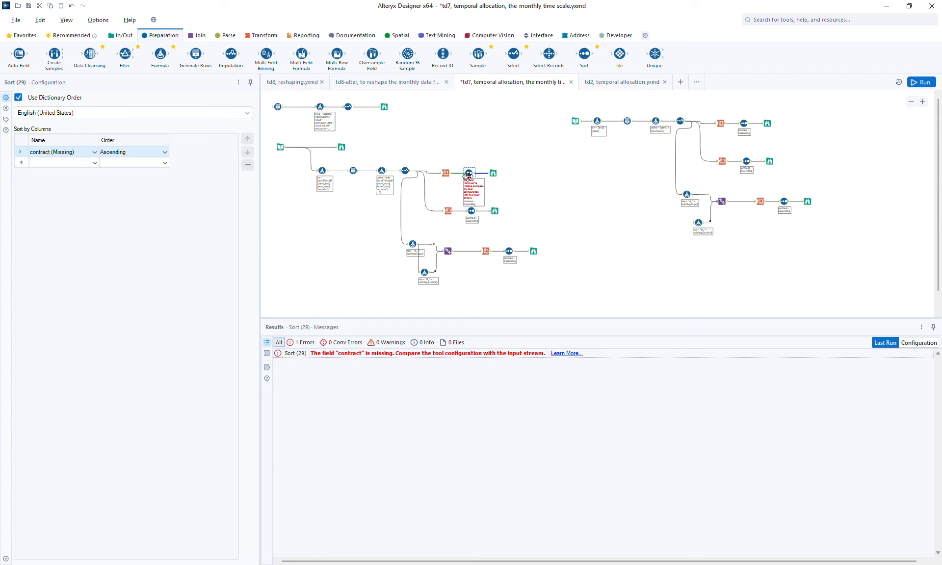
pyautogui.click(405, 170)
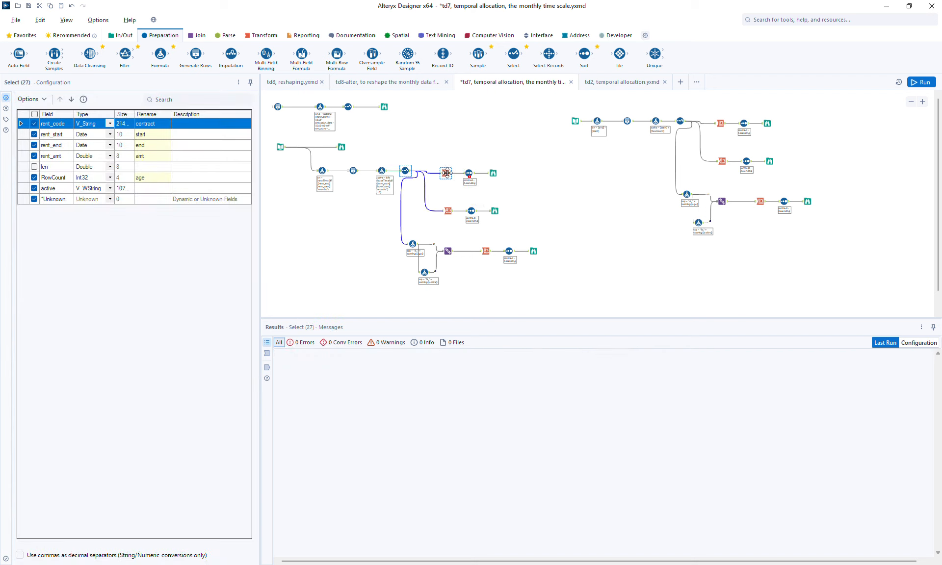
pyautogui.click(445, 173)
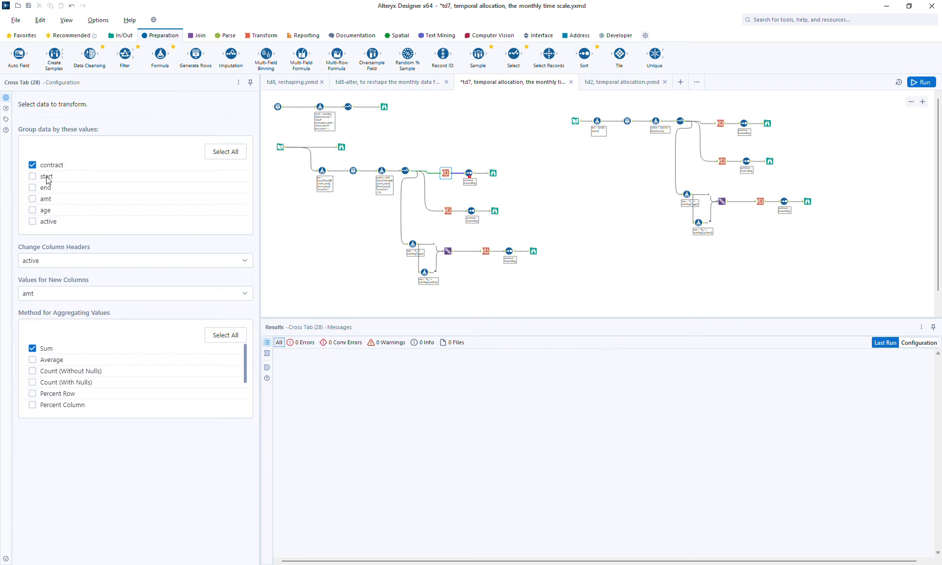
pyautogui.click(47, 178)
pyautogui.click(47, 188)
# - Review the second Cross Tab tool's grouping, run the workflow, and inspect the first Browse tool's date columns
pyautogui.click(449, 211)
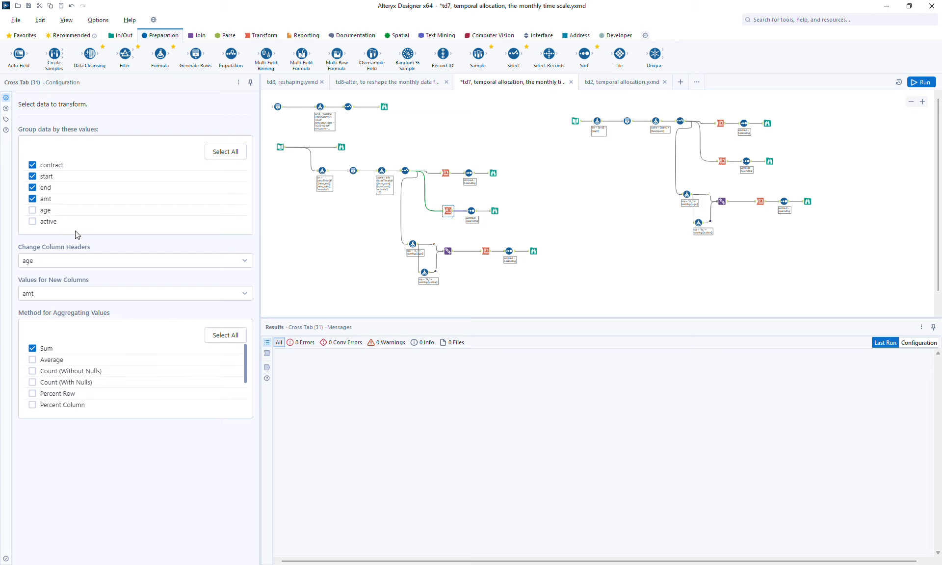
pyautogui.click(920, 82)
pyautogui.click(491, 168)
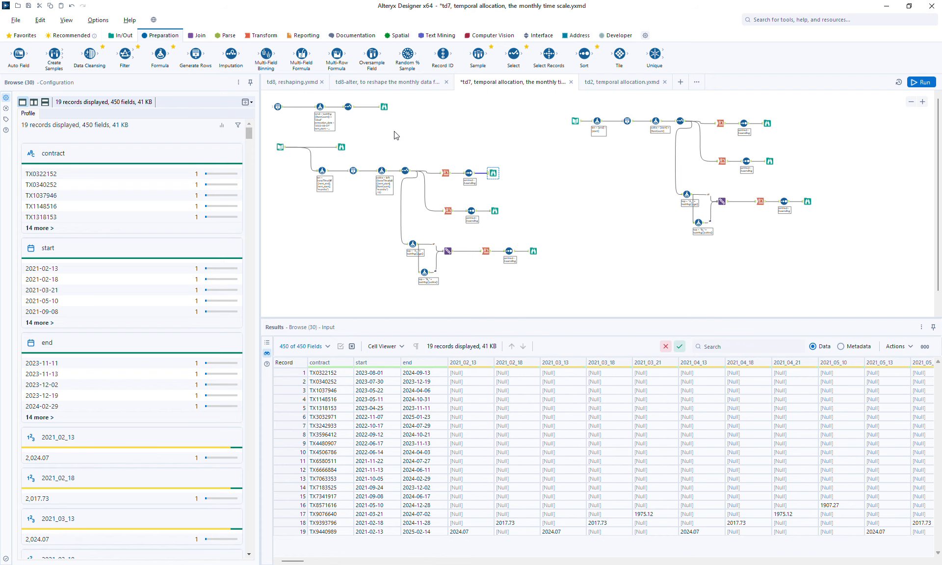
# - Edit the active expression to keep only the year and month of the date and append 01 as the day
pyautogui.click(381, 170)
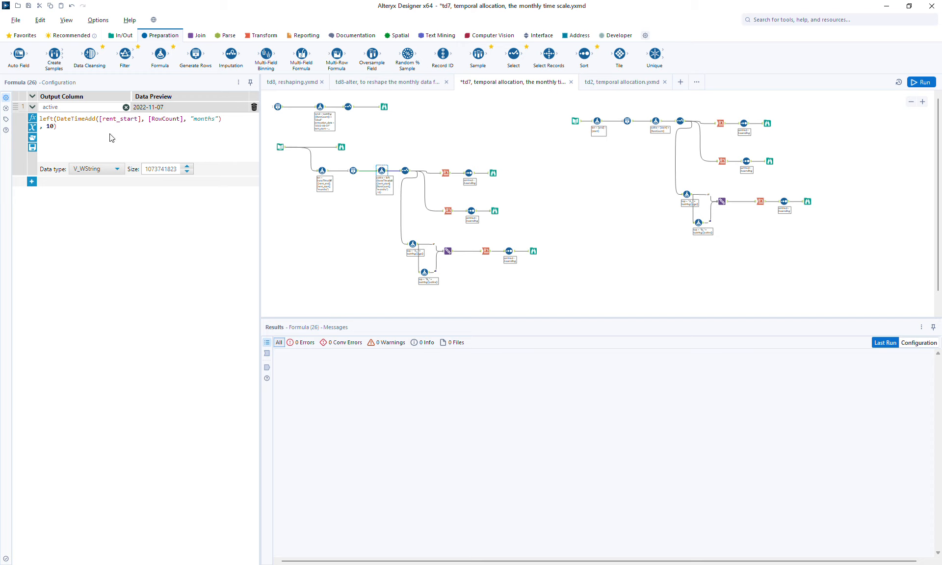
pyautogui.press('BackSpace')
pyautogui.press('BackSpace')
pyautogui.click(119, 127)
# - Run the workflow and examine the monthly columns in the first Browse tool and the age columns in the second
pyautogui.click(918, 84)
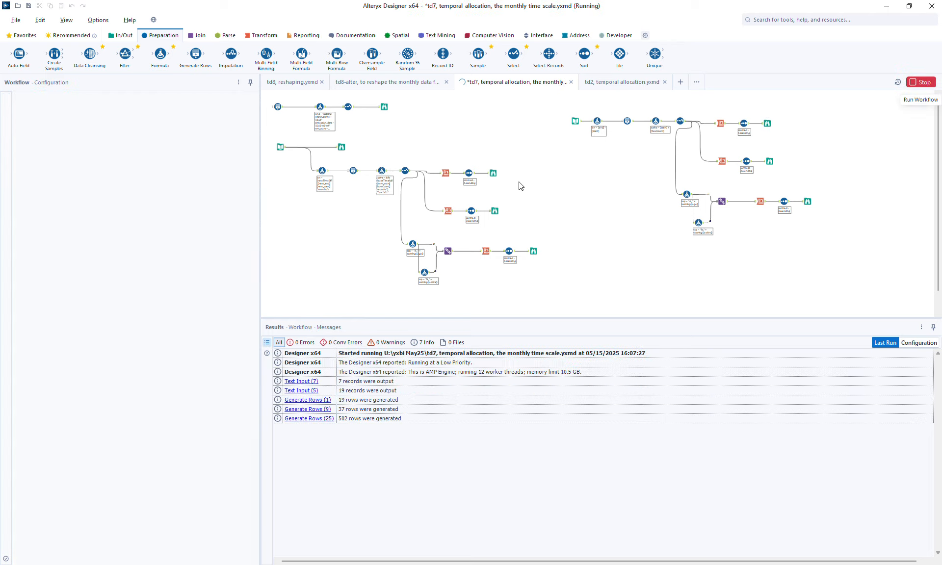
pyautogui.click(493, 174)
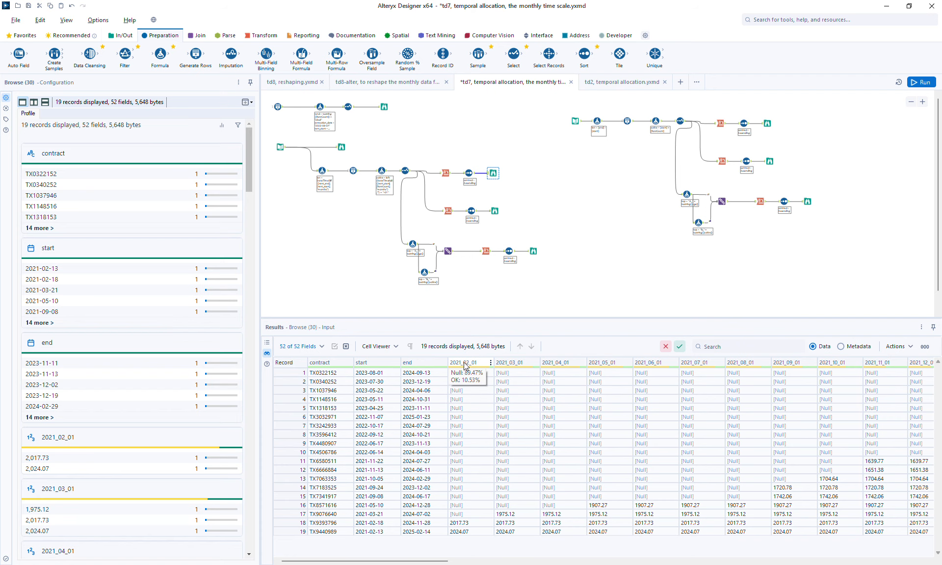
pyautogui.moveTo(435, 562); pyautogui.dragTo(914, 561)
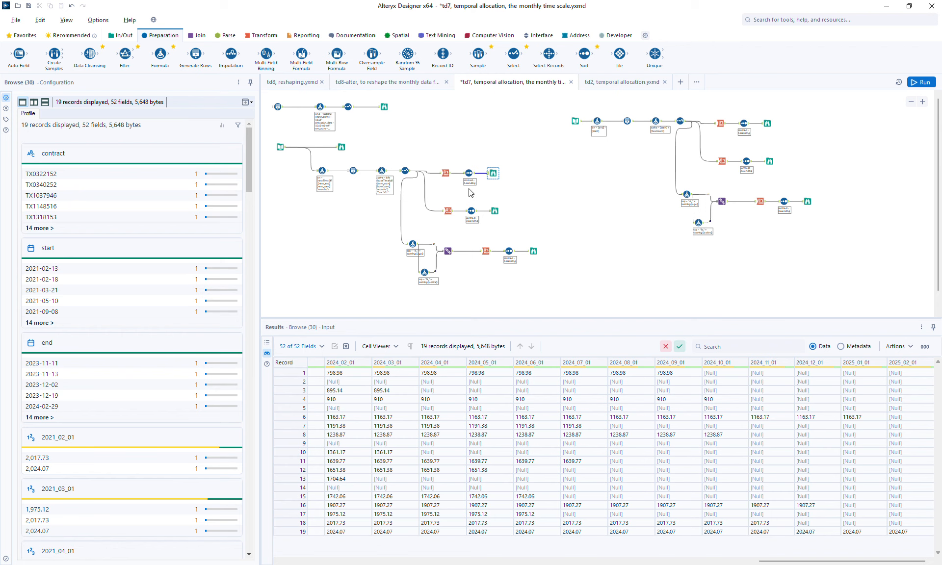
pyautogui.click(494, 210)
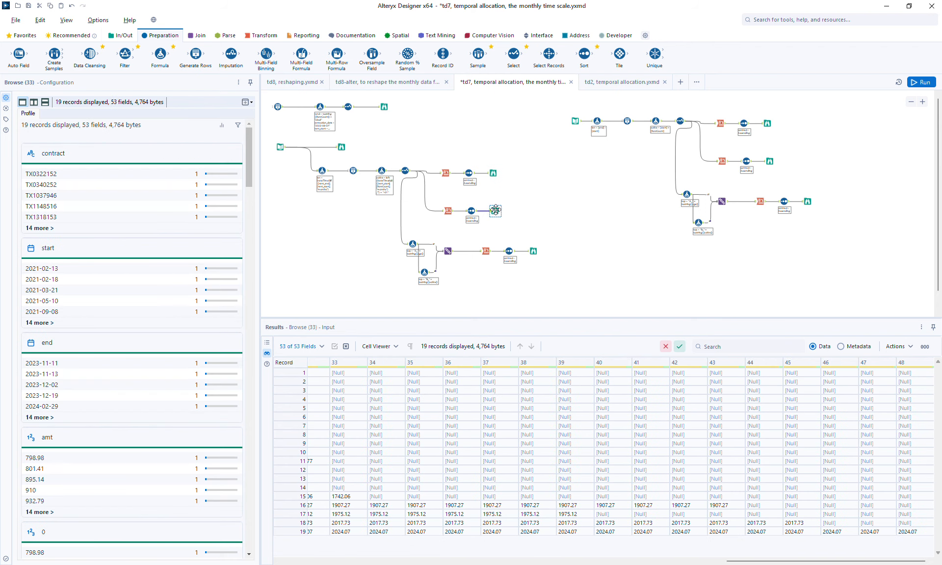
pyautogui.moveTo(756, 560); pyautogui.dragTo(264, 548)
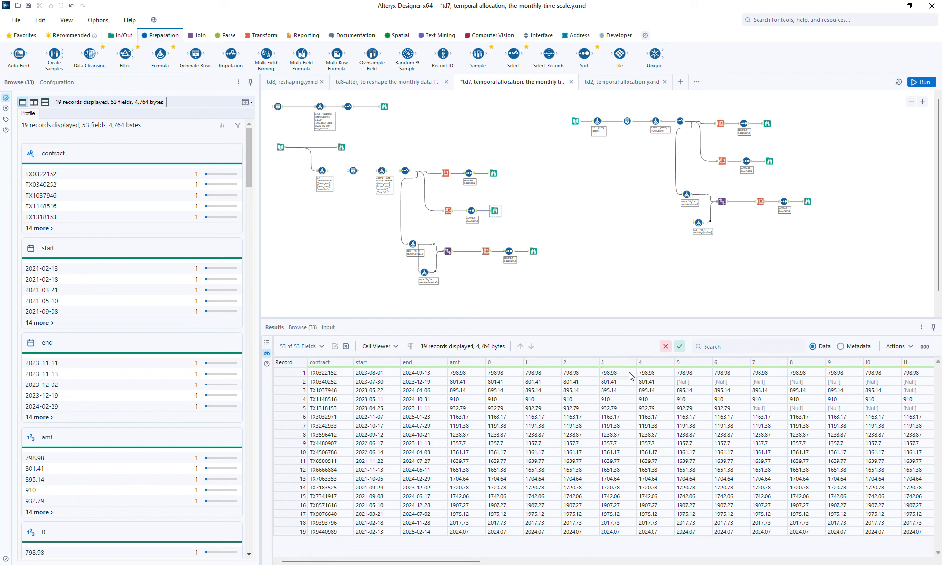
# - Examine the remaining age columns in the second Browse tool and the combined A_ columns in the third Browse tool
pyautogui.moveTo(476, 561); pyautogui.dragTo(838, 562)
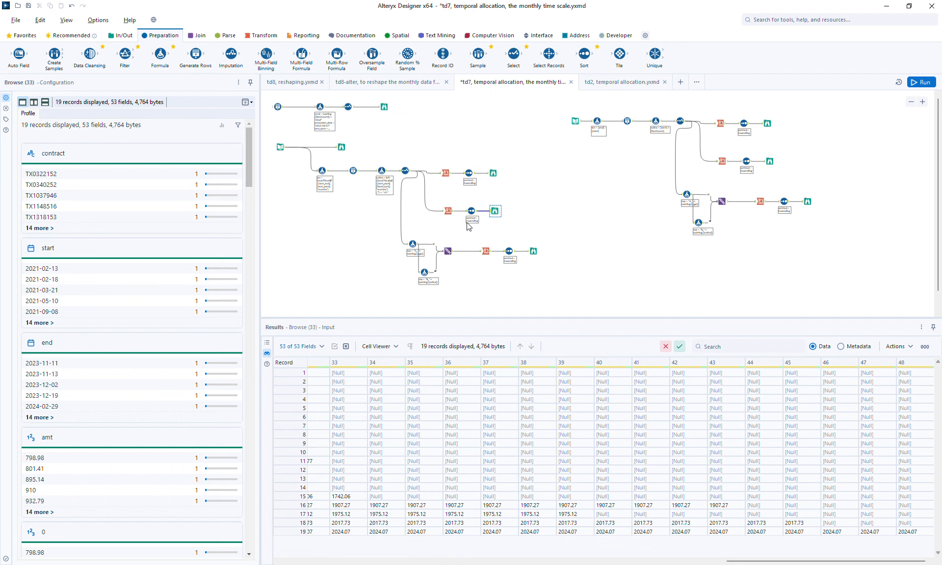
pyautogui.click(534, 251)
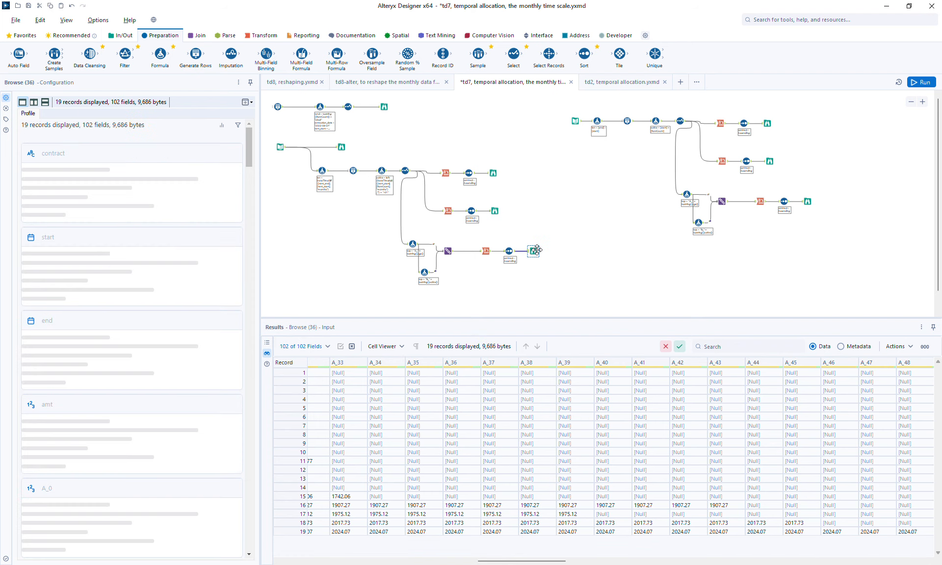
pyautogui.moveTo(511, 560); pyautogui.dragTo(296, 546)
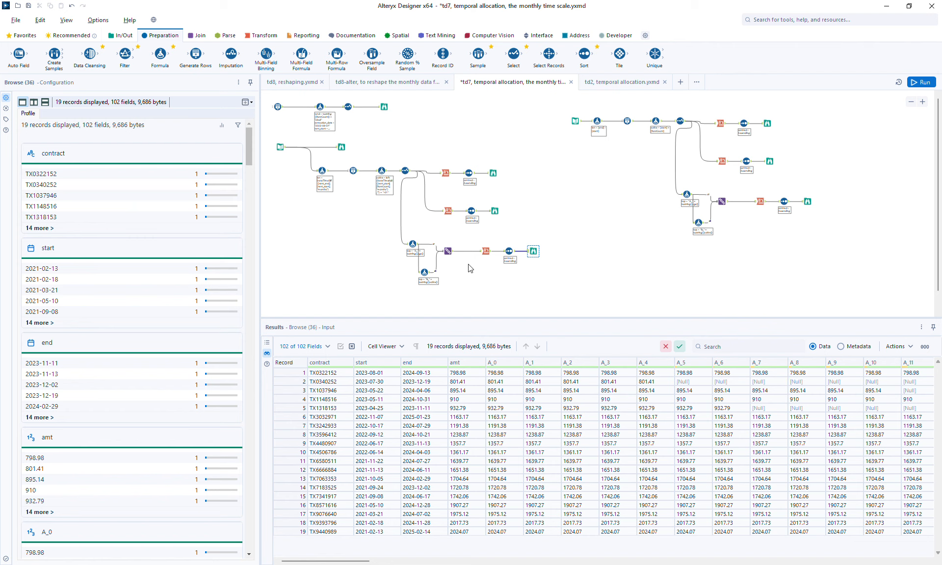
# - Edit the top expression for the A_ columns to pad the age string to two characters with leading zeros using padleft
pyautogui.click(412, 242)
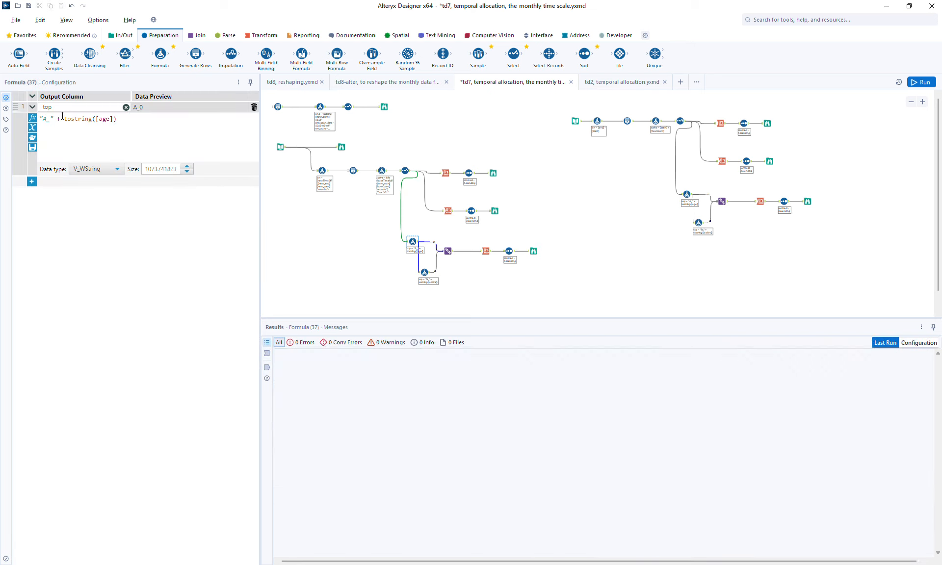
pyautogui.click(63, 118)
pyautogui.write('padle')
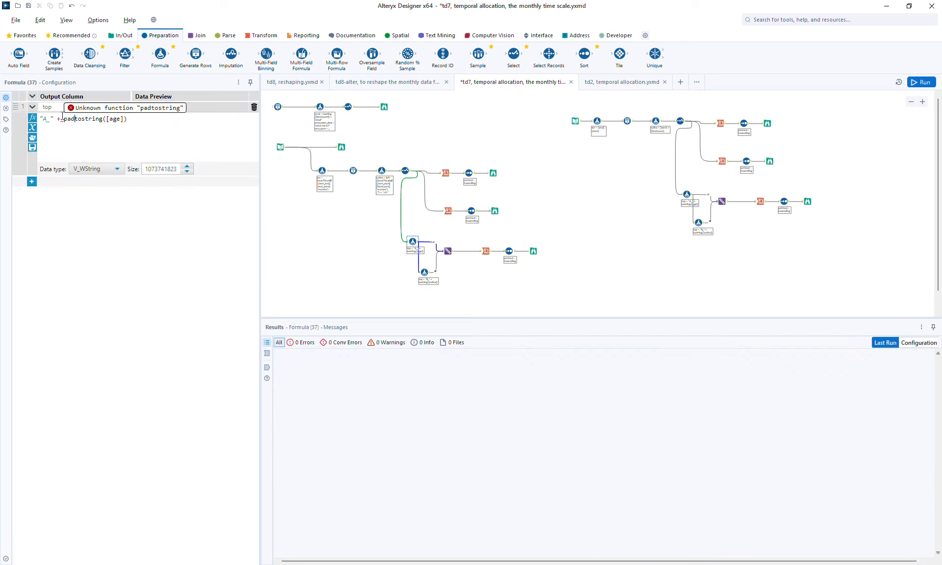
pyautogui.write('ft(')
pyautogui.press('End')
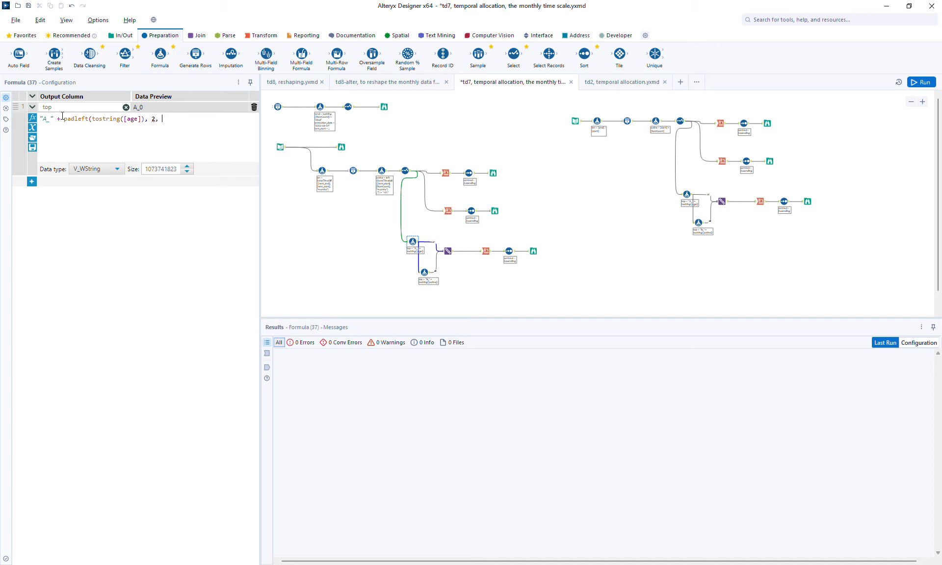
pyautogui.write(", 2, '0'")
# - Run the workflow and check the order of the A_ age and B_ month columns in the third Browse tool
pyautogui.click(915, 81)
pyautogui.click(534, 251)
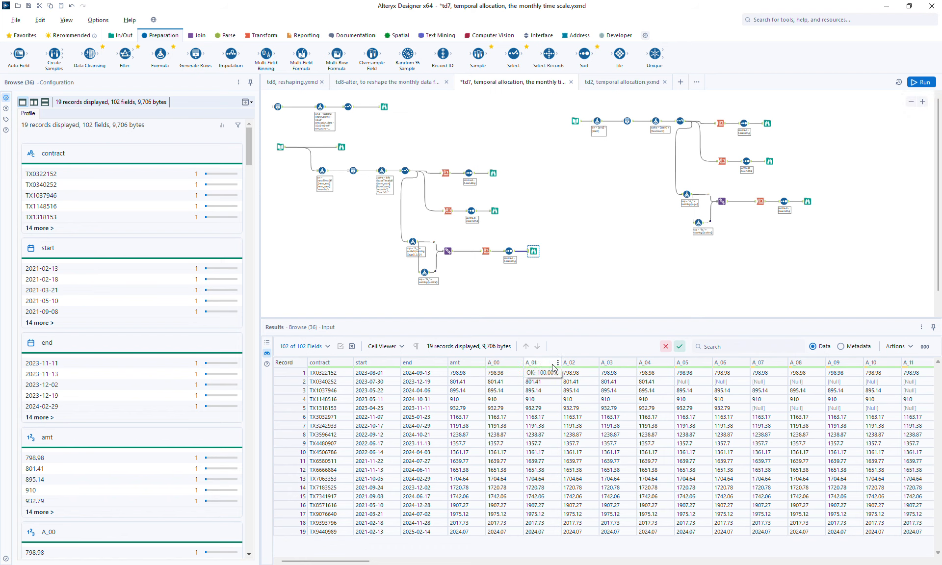
pyautogui.moveTo(358, 562); pyautogui.dragTo(606, 561)
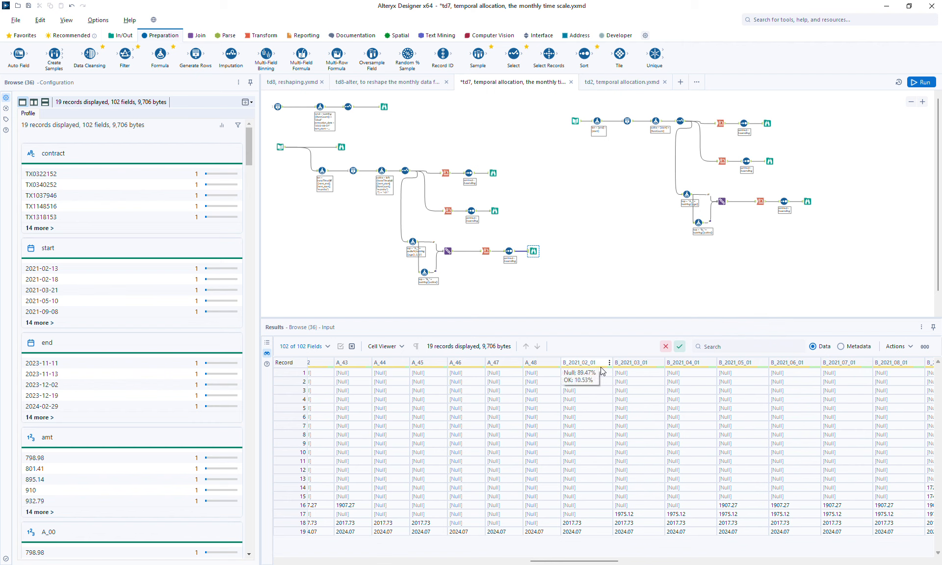
pyautogui.moveTo(604, 561); pyautogui.dragTo(351, 563)
pyautogui.click(569, 275)
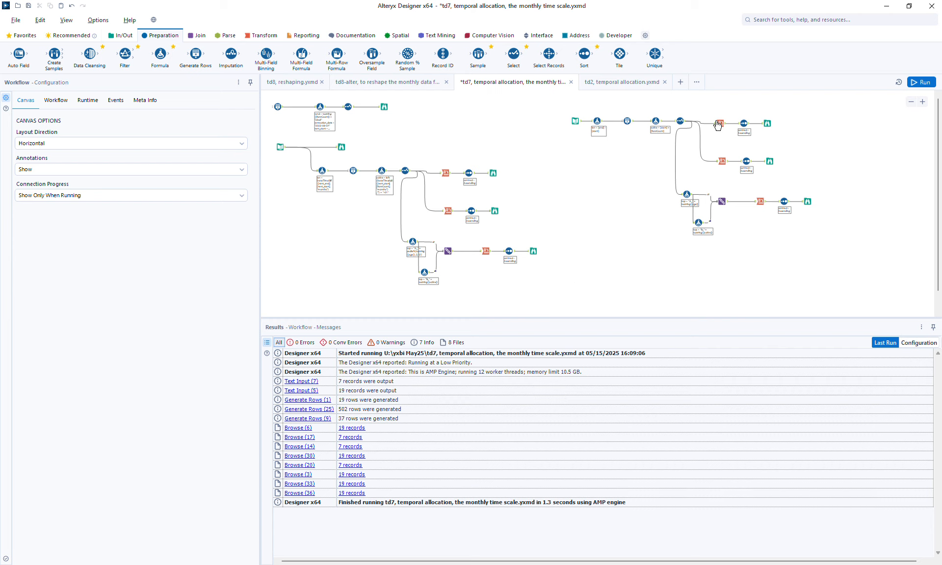
# - Compare the yearly workflow's text input and first Browse output with the monthly workflow's first Browse output
pyautogui.click(575, 121)
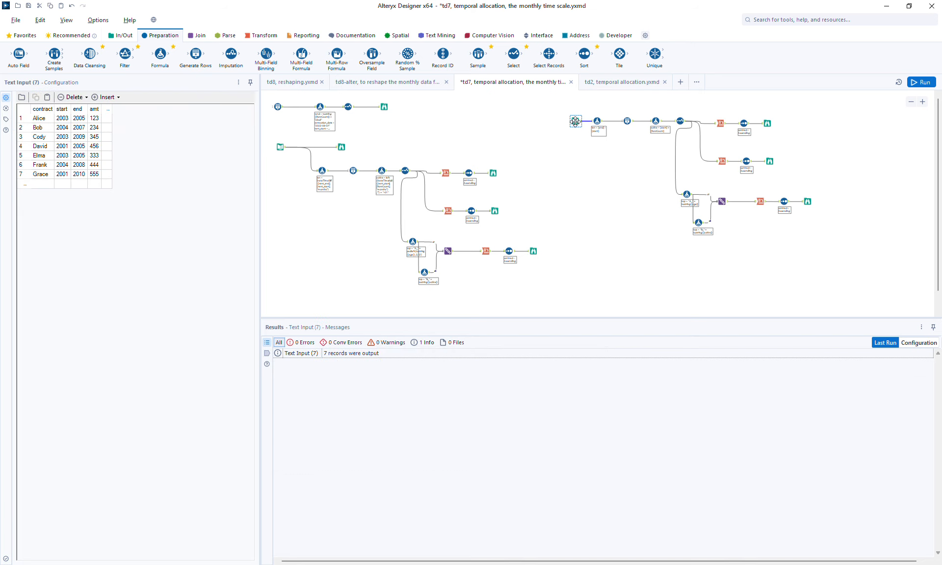
pyautogui.click(763, 121)
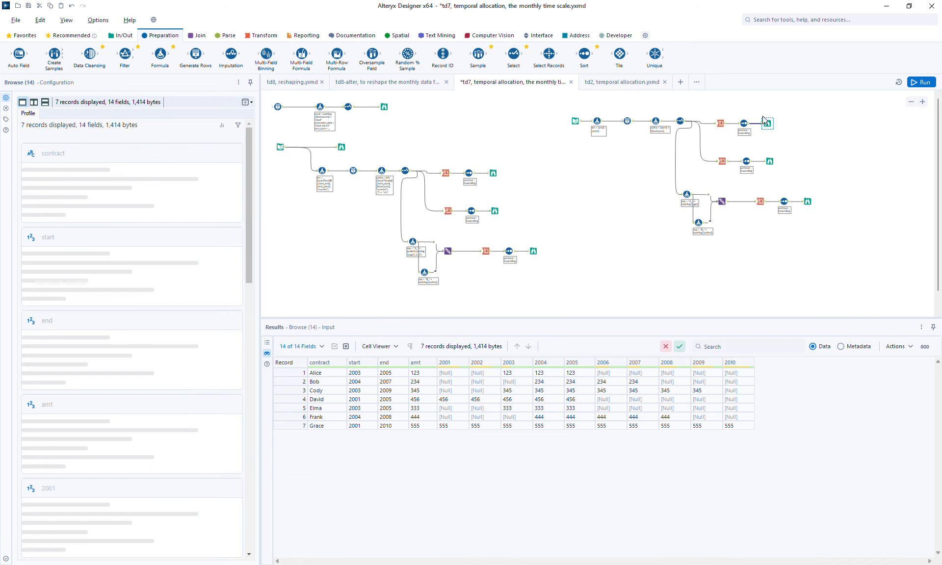
pyautogui.click(492, 174)
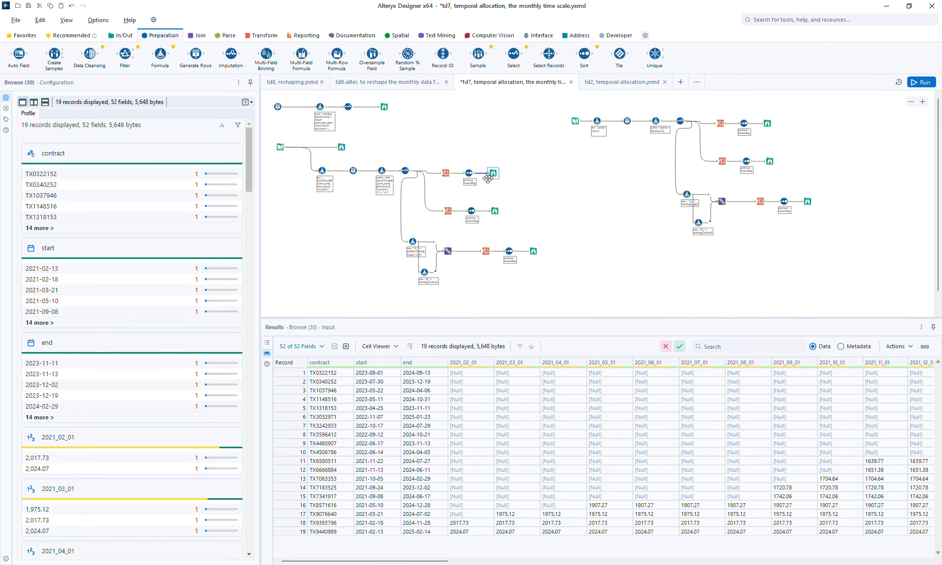
# - Review the monthly workflow's rent input data, its Select tool's field renames, and the len and active formulas
pyautogui.click(344, 147)
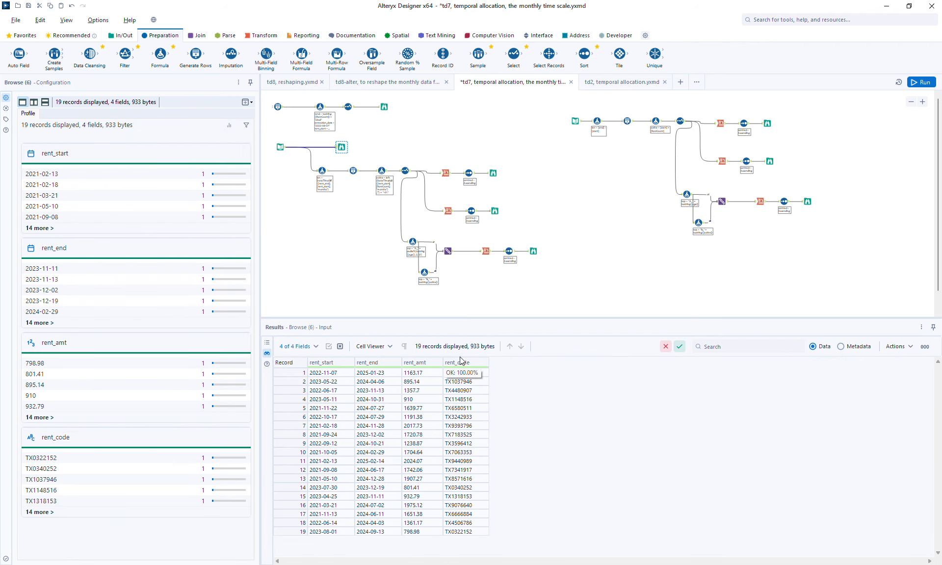
pyautogui.click(405, 170)
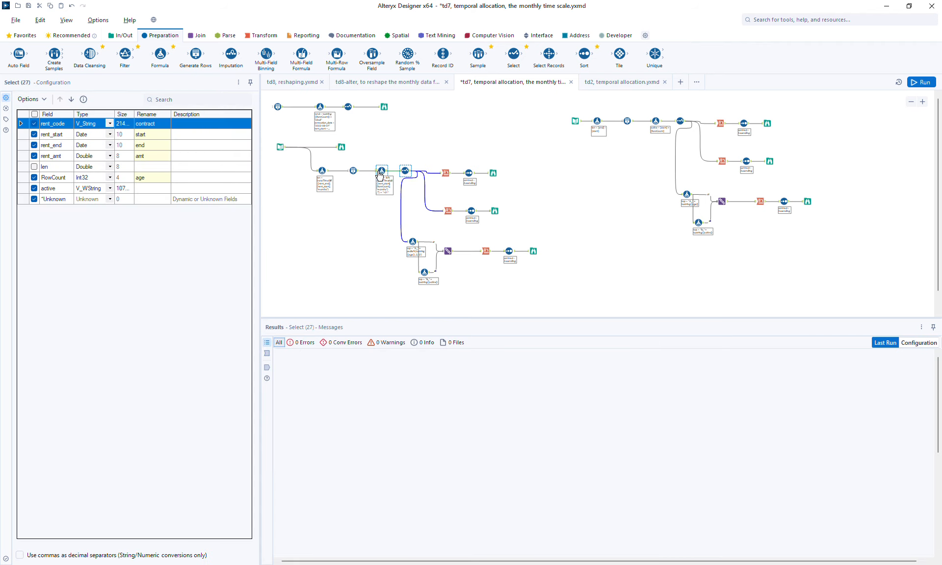
pyautogui.click(321, 170)
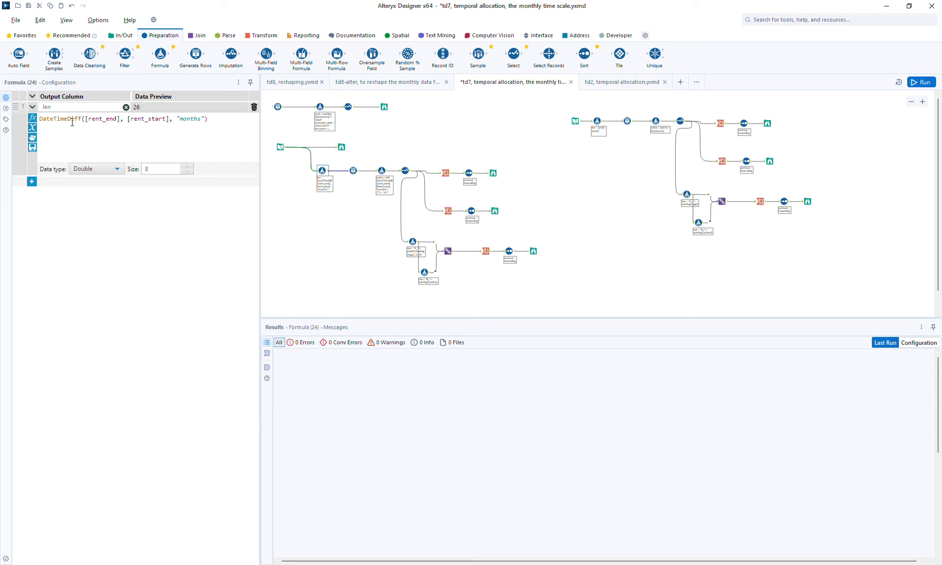
pyautogui.click(381, 171)
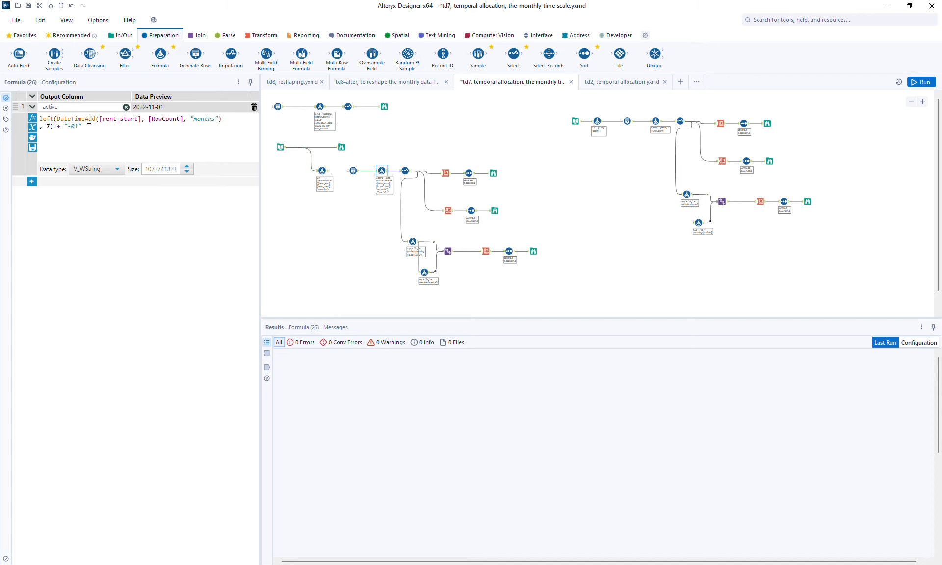
pyautogui.click(405, 170)
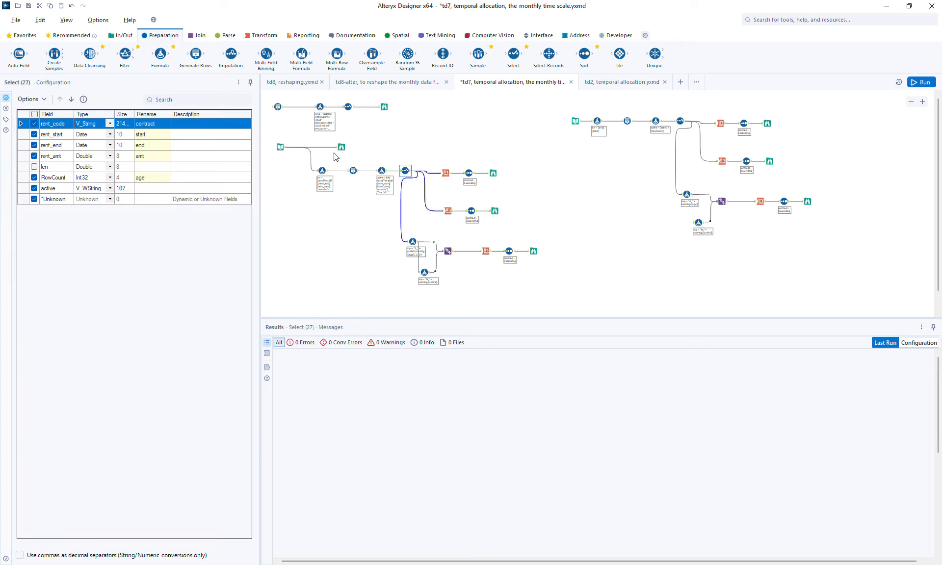